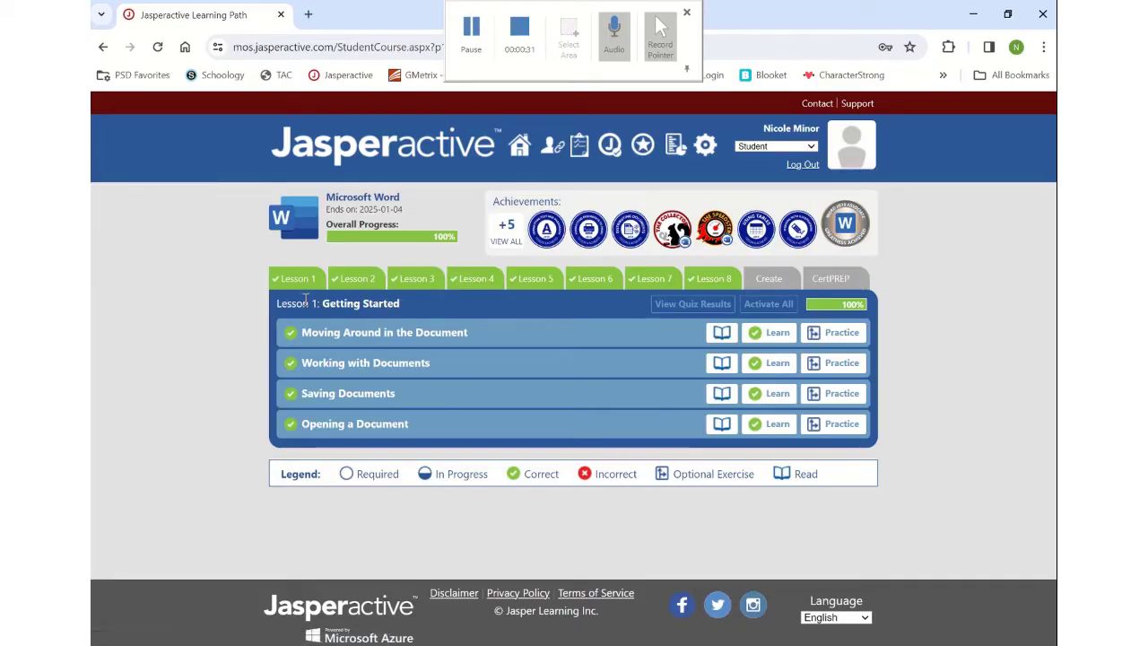
# - Open the CertPREP tests and resume the saved Word Associate 2019 Practice Exam 1 in Training Mode
pyautogui.click(852, 281)
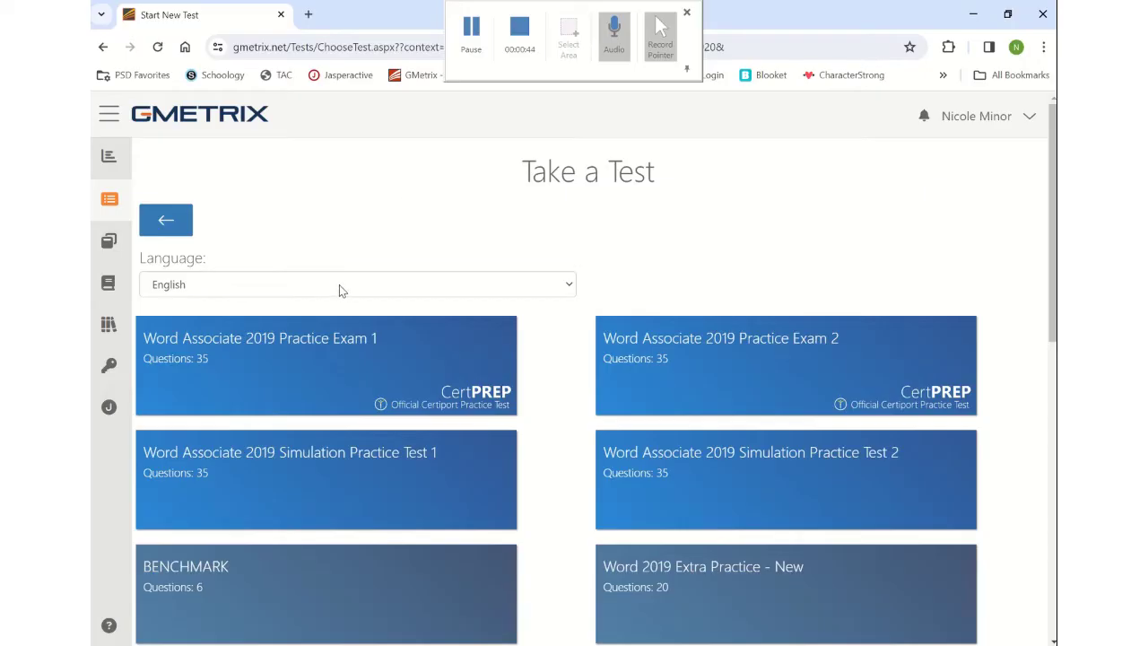
pyautogui.moveTo(268, 332)
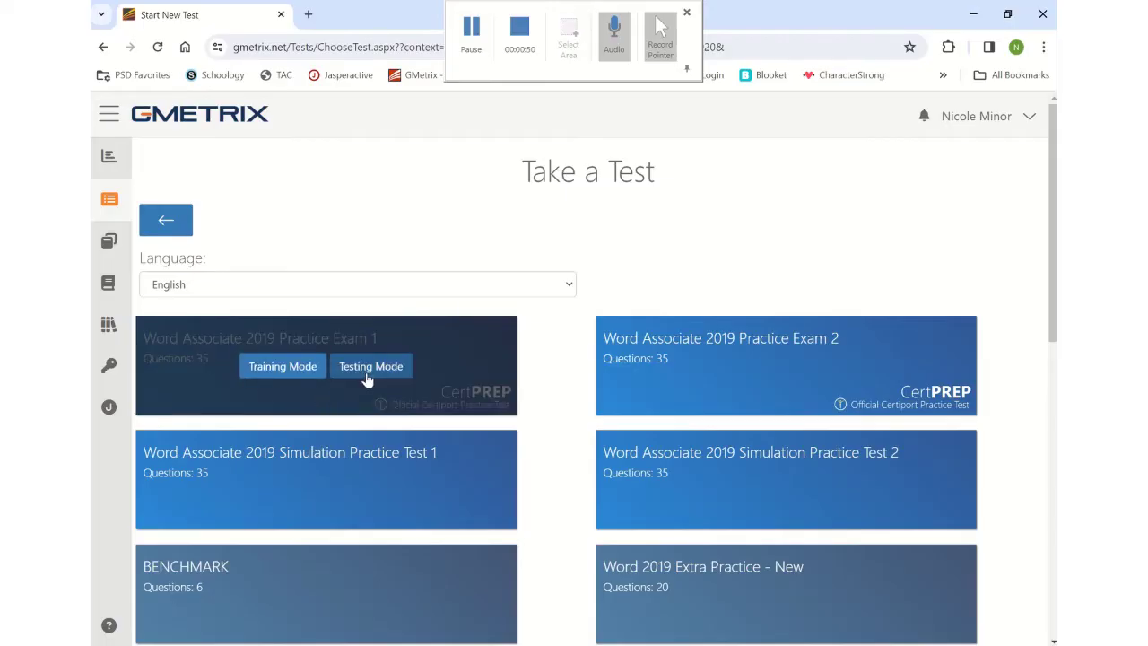
pyautogui.click(283, 365)
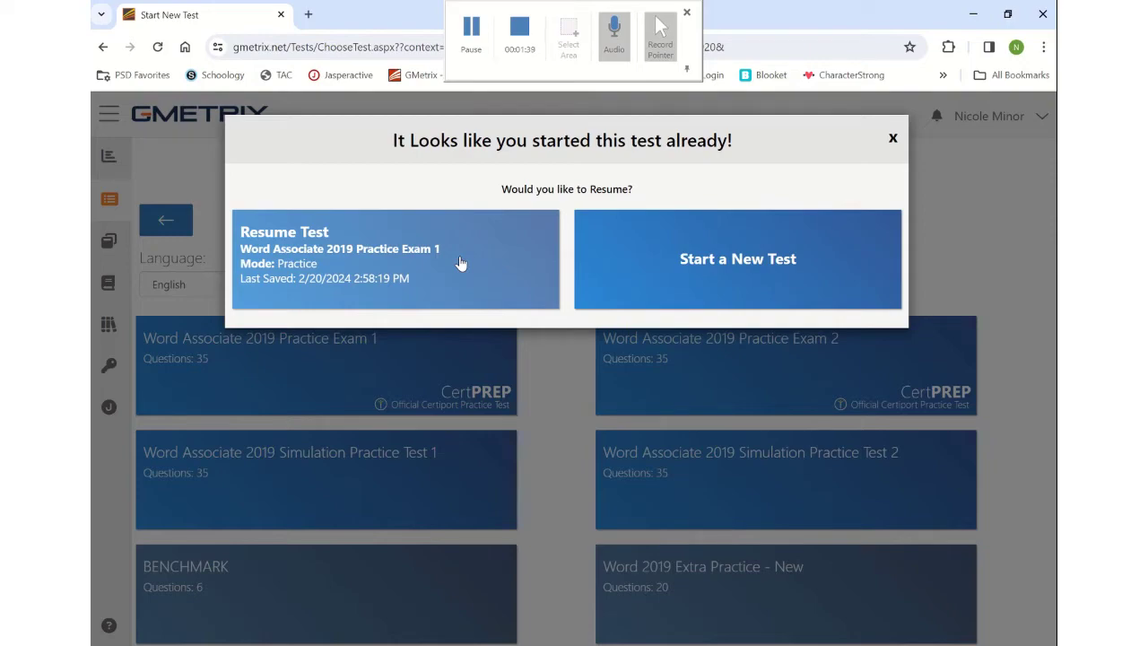
pyautogui.click(406, 251)
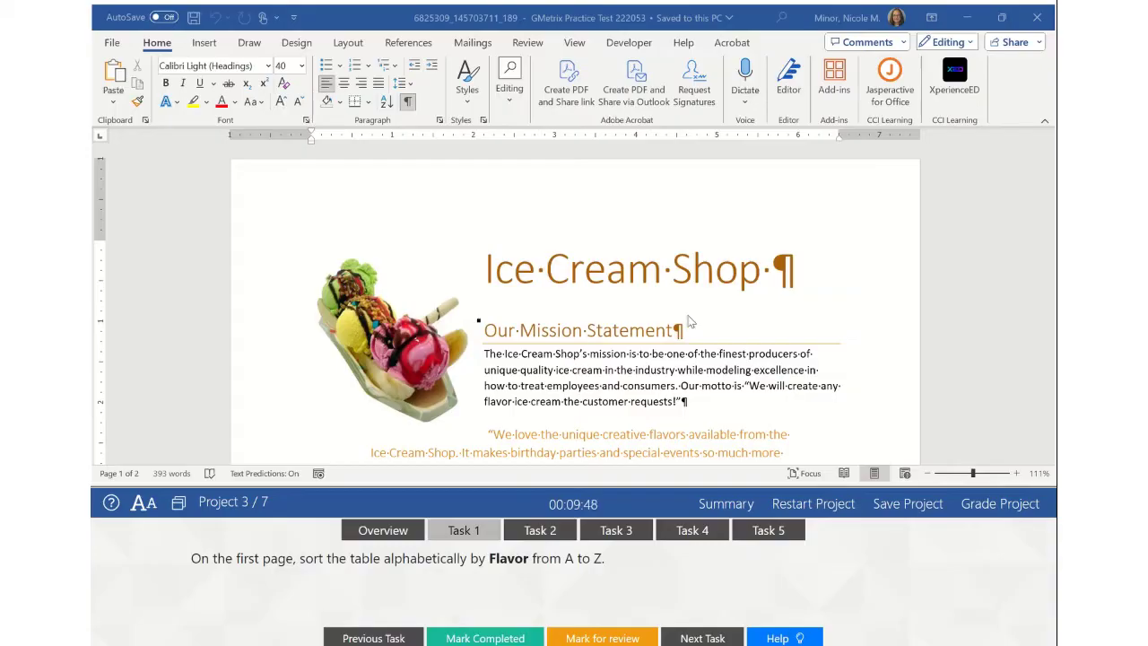
# - Go to Task 1 of the Ice Cream project from the test summary and continue with the project retry
pyautogui.click(731, 507)
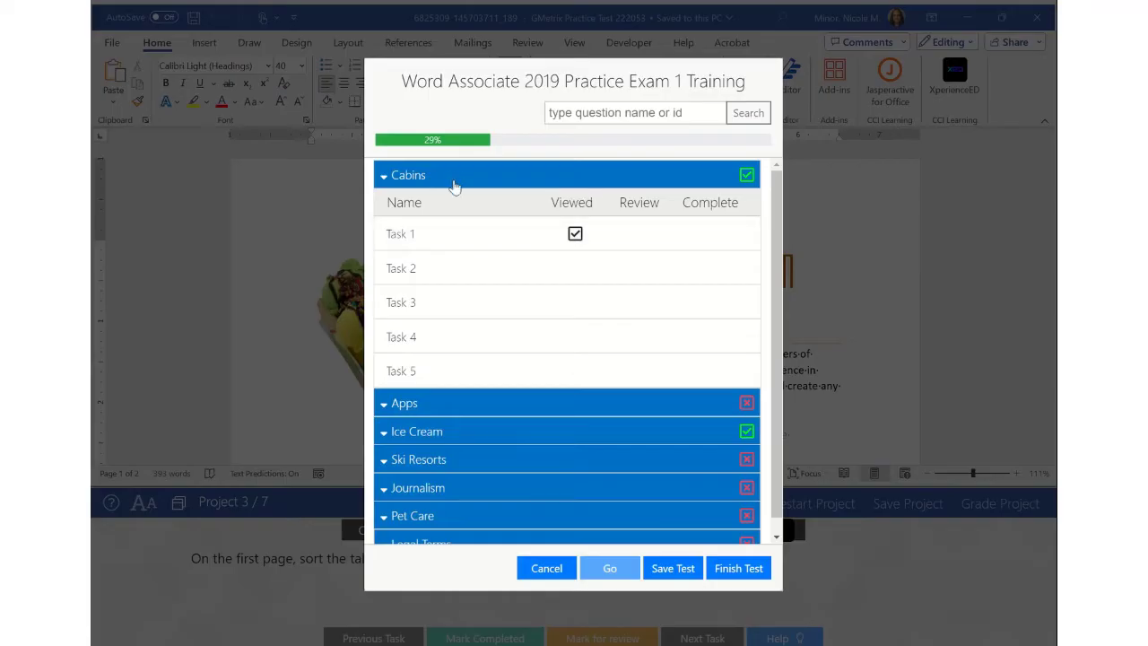
pyautogui.click(385, 177)
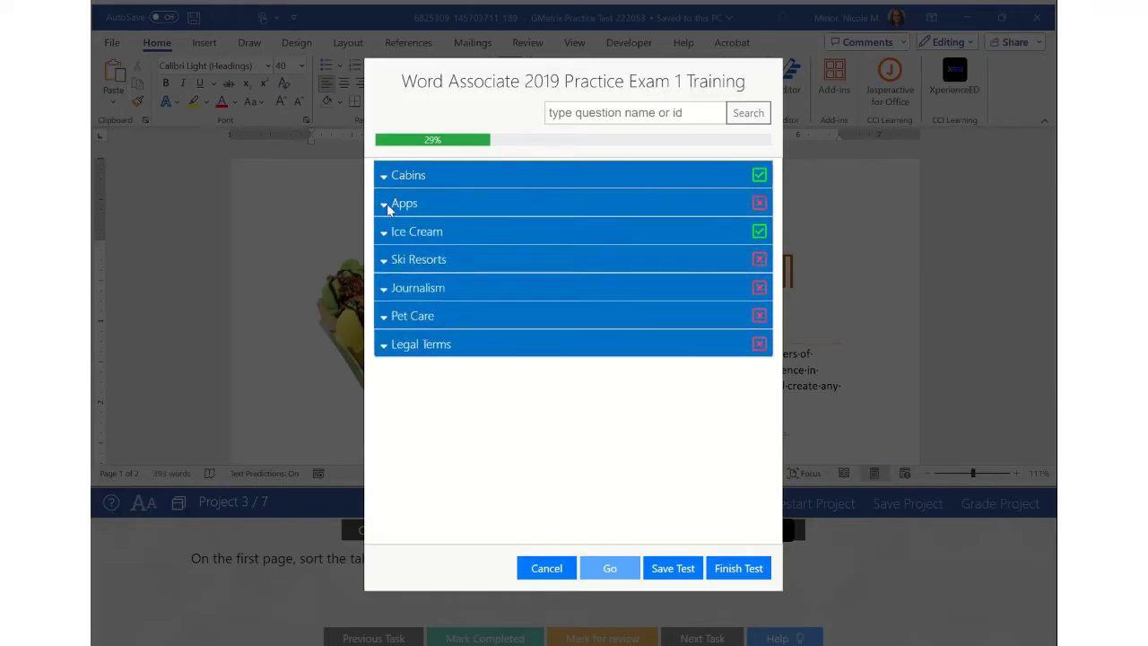
pyautogui.click(386, 239)
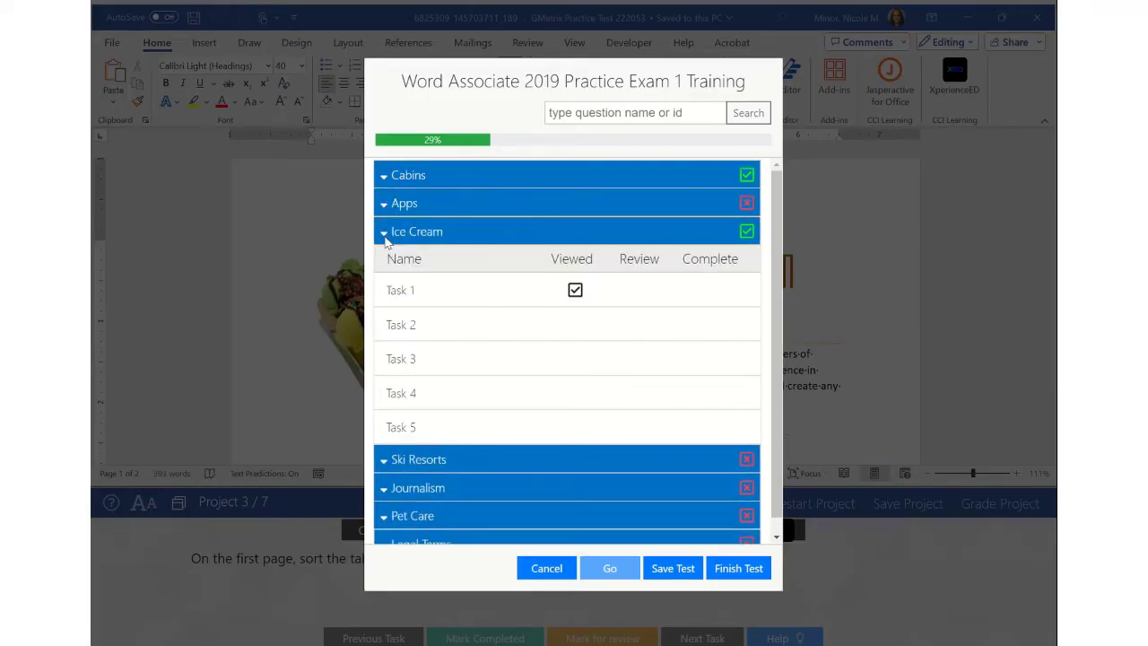
pyautogui.click(416, 296)
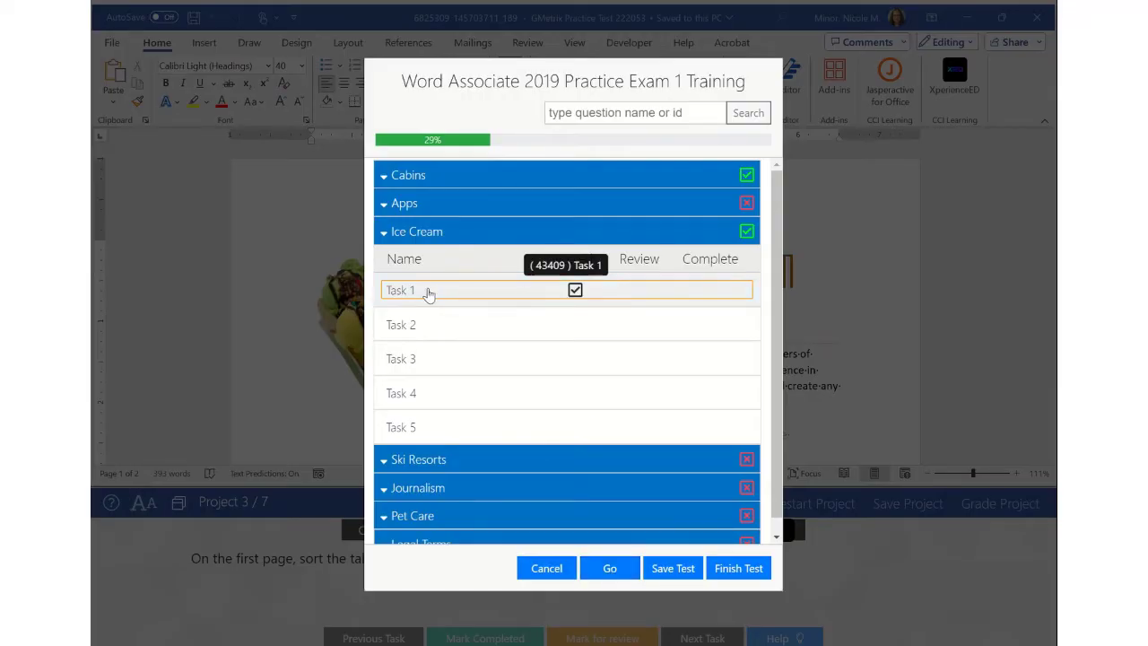
pyautogui.click(620, 568)
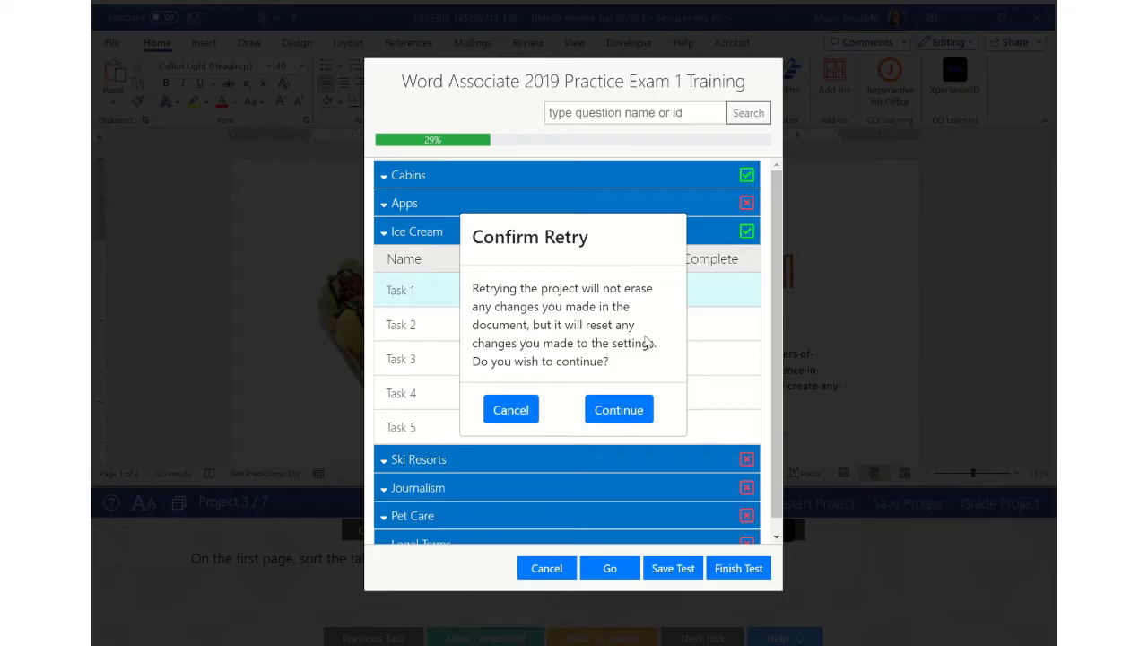
pyautogui.click(625, 415)
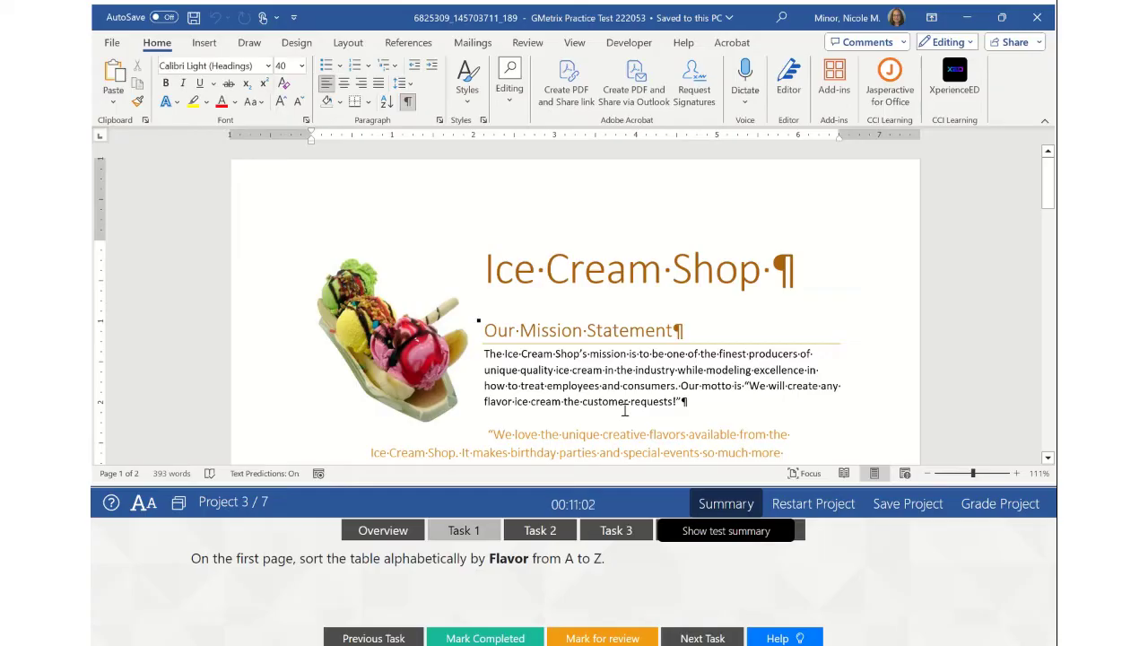
# - Show the help for Task 1 and read through its instructions for sorting the table
pyautogui.click(776, 637)
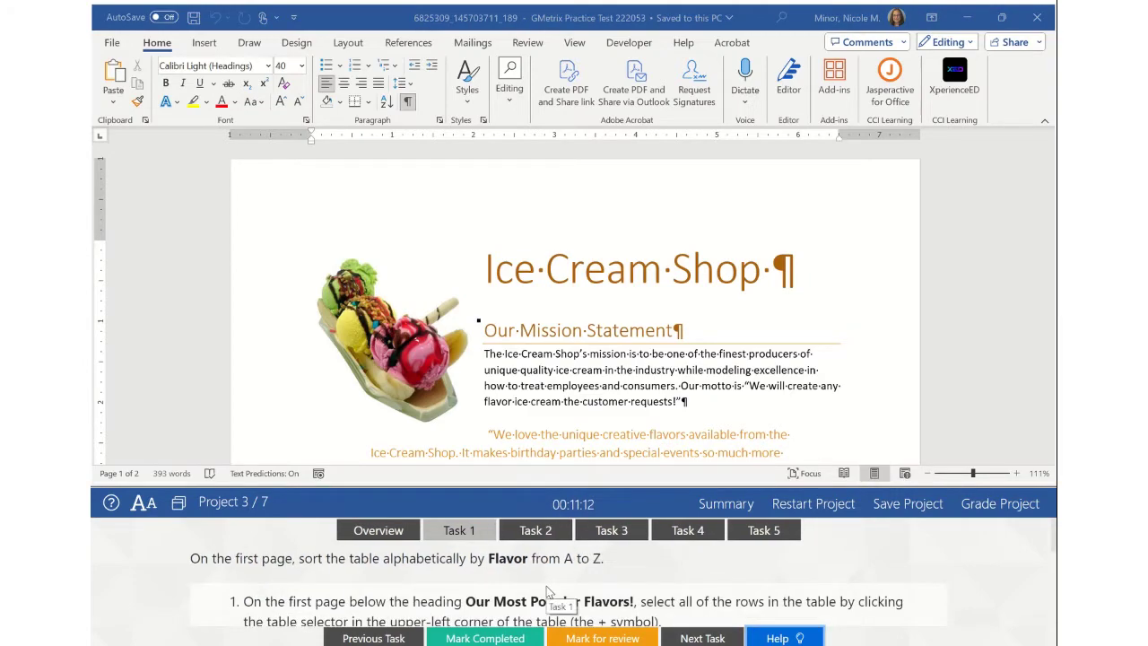
pyautogui.scroll(-2, 550, 592)
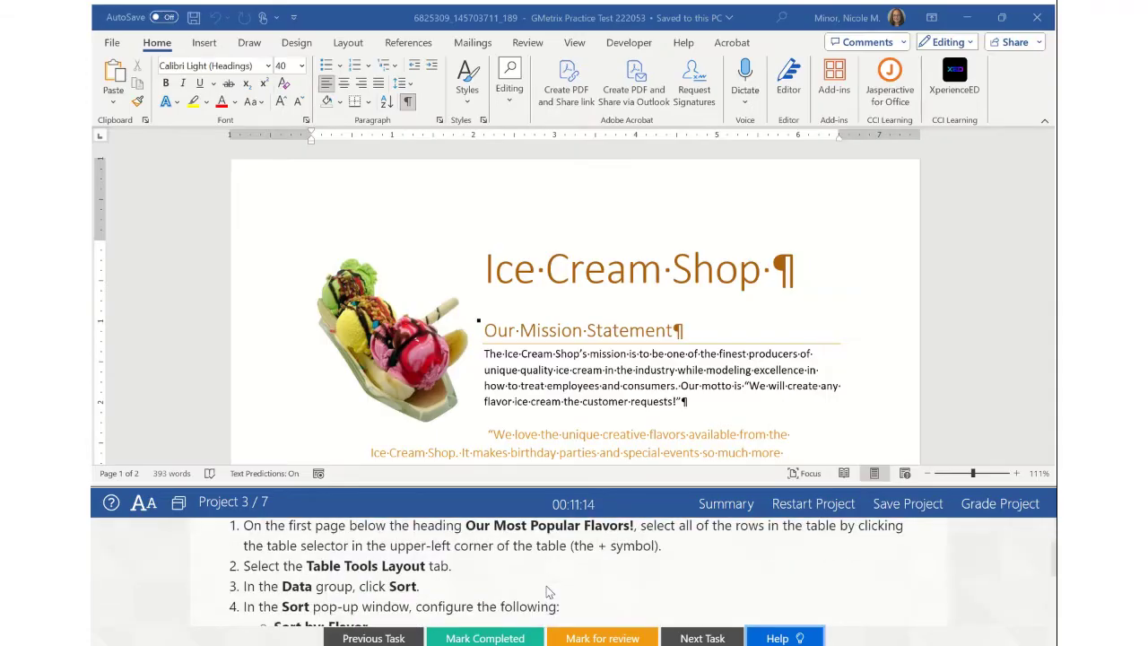
pyautogui.scroll(-2, 549, 592)
pyautogui.scroll(-2, 554, 592)
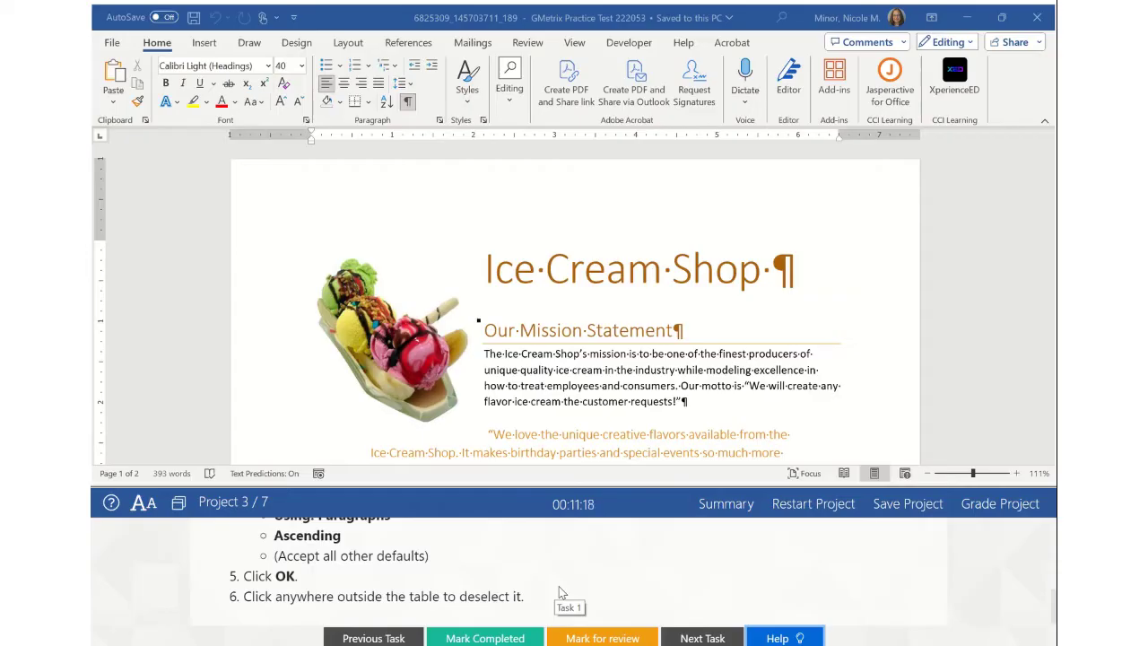
pyautogui.scroll(2, 561, 592)
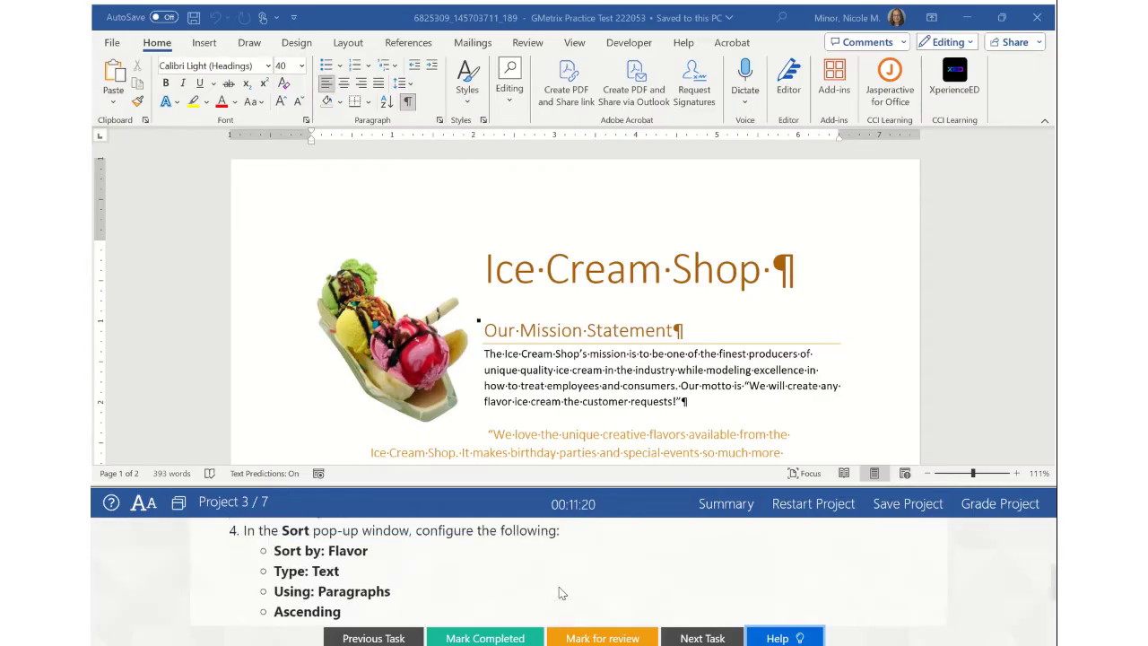
pyautogui.scroll(5, 561, 593)
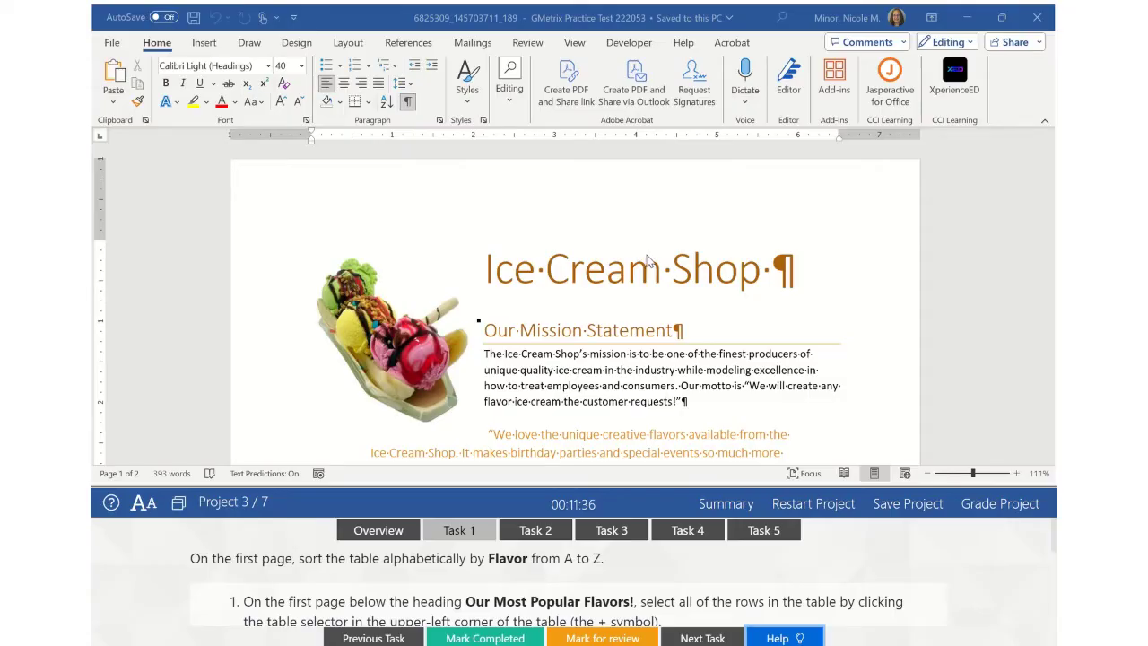
# - Select the entire table below the heading Our Most Popular Flavors! and bring up the table layout commands
pyautogui.scroll(-10, 648, 260)
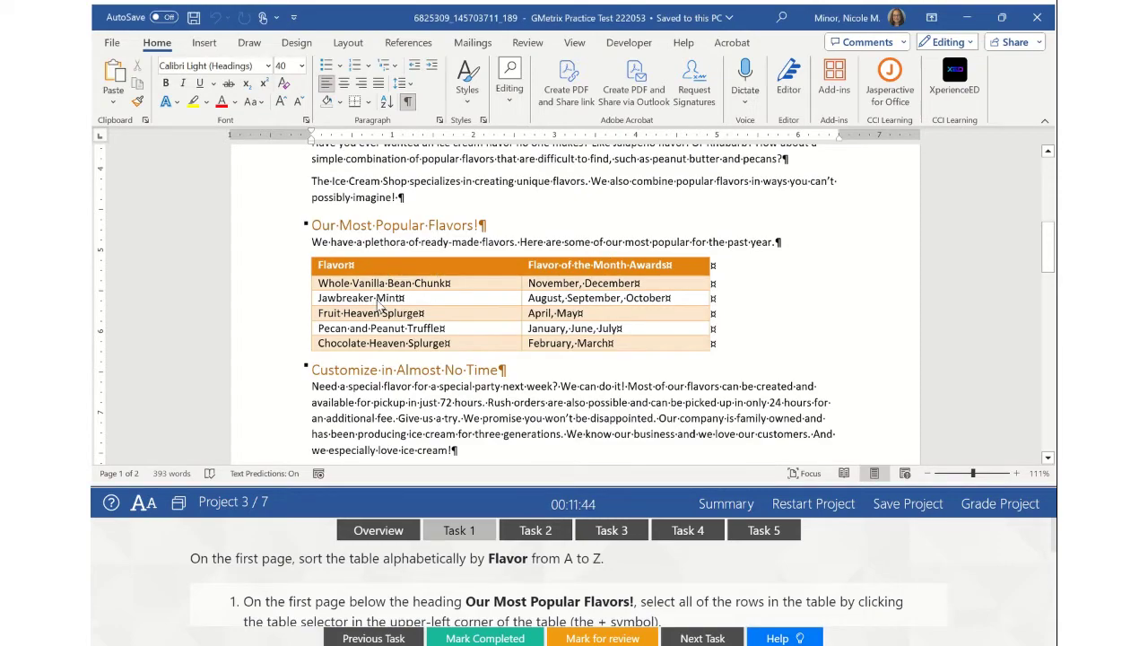
pyautogui.click(377, 303)
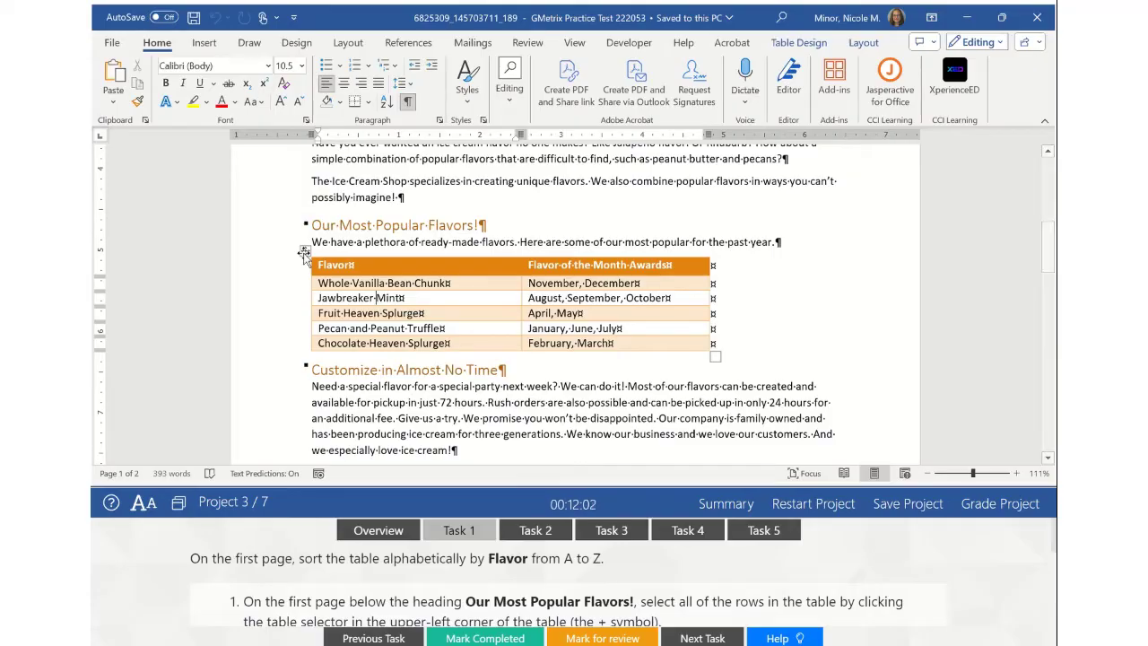
pyautogui.click(304, 252)
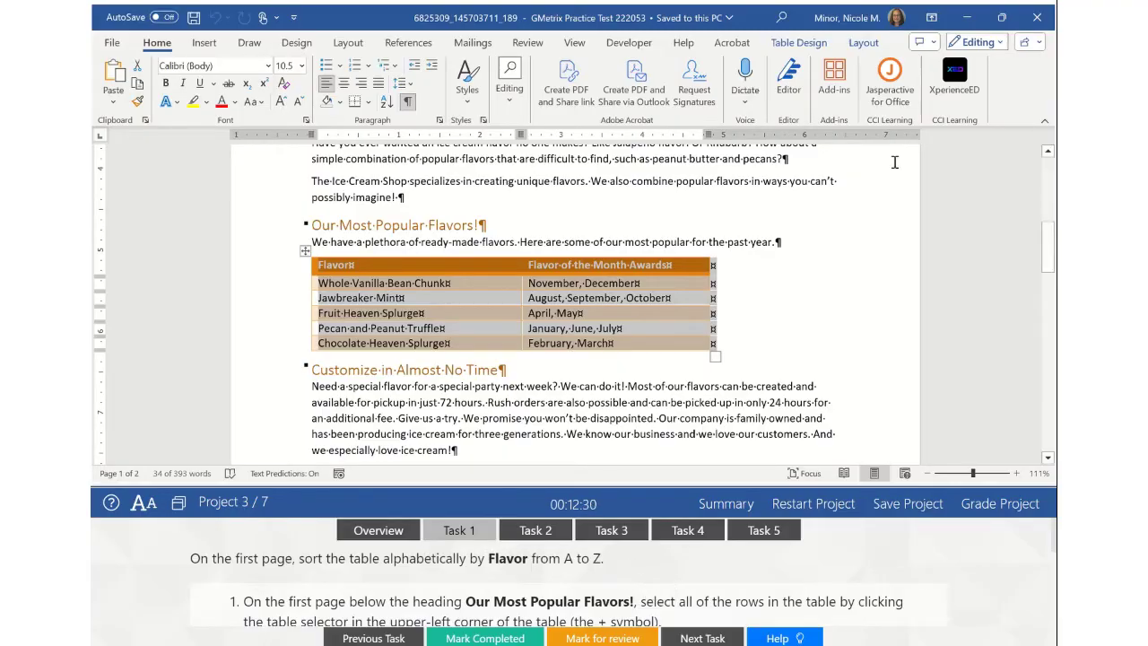
pyautogui.click(864, 43)
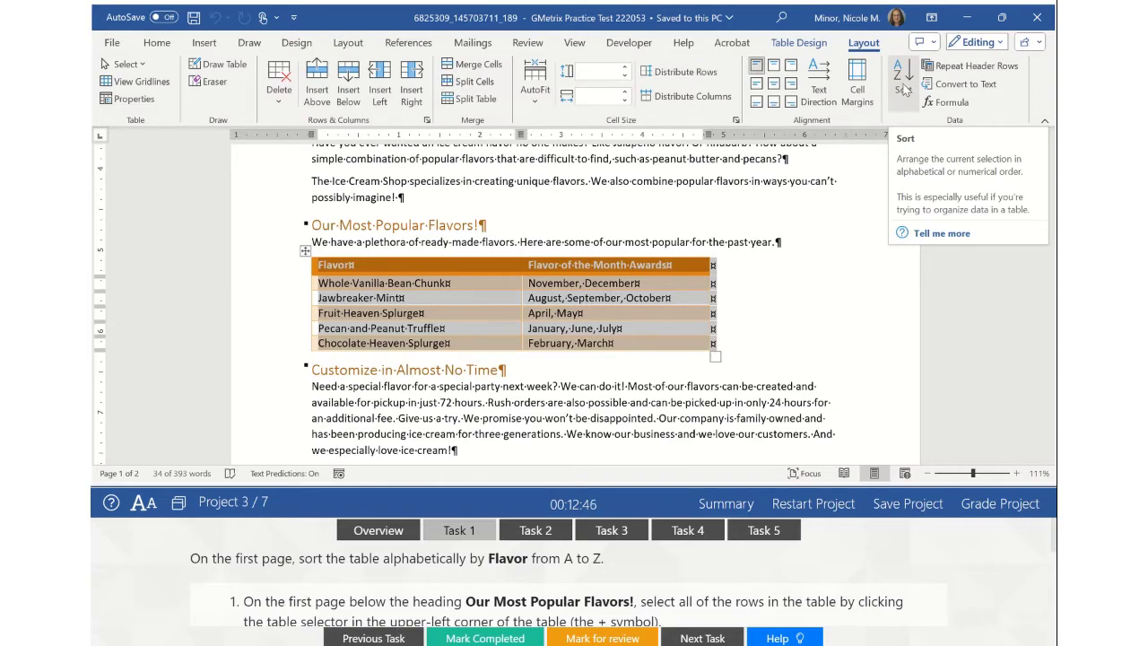
pyautogui.click(903, 89)
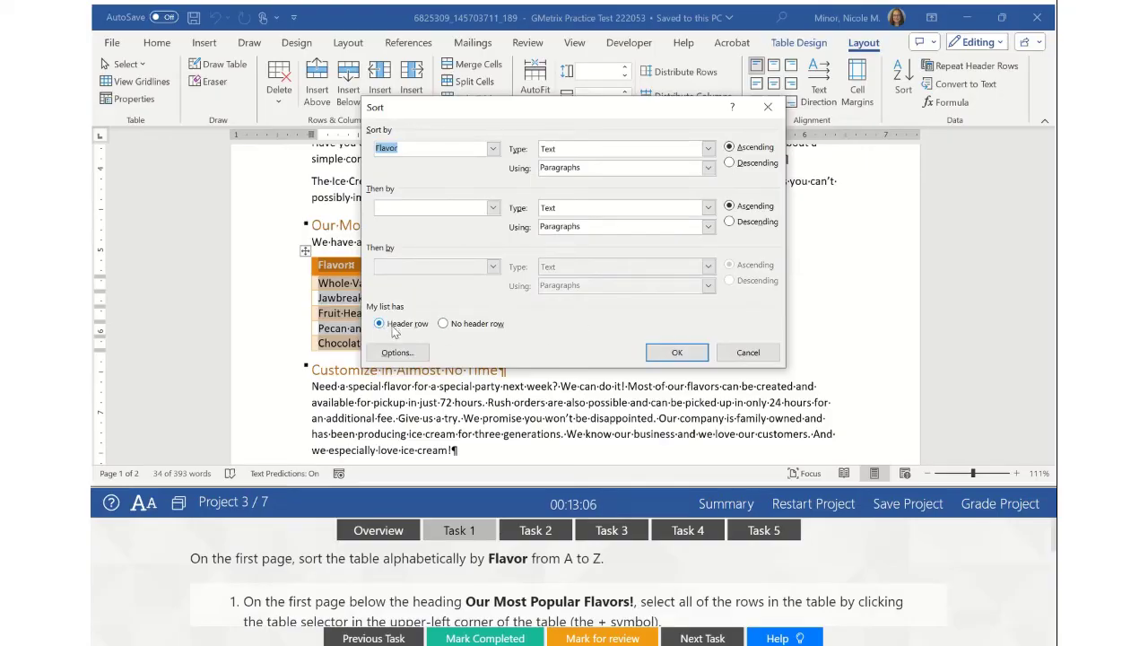
pyautogui.click(751, 355)
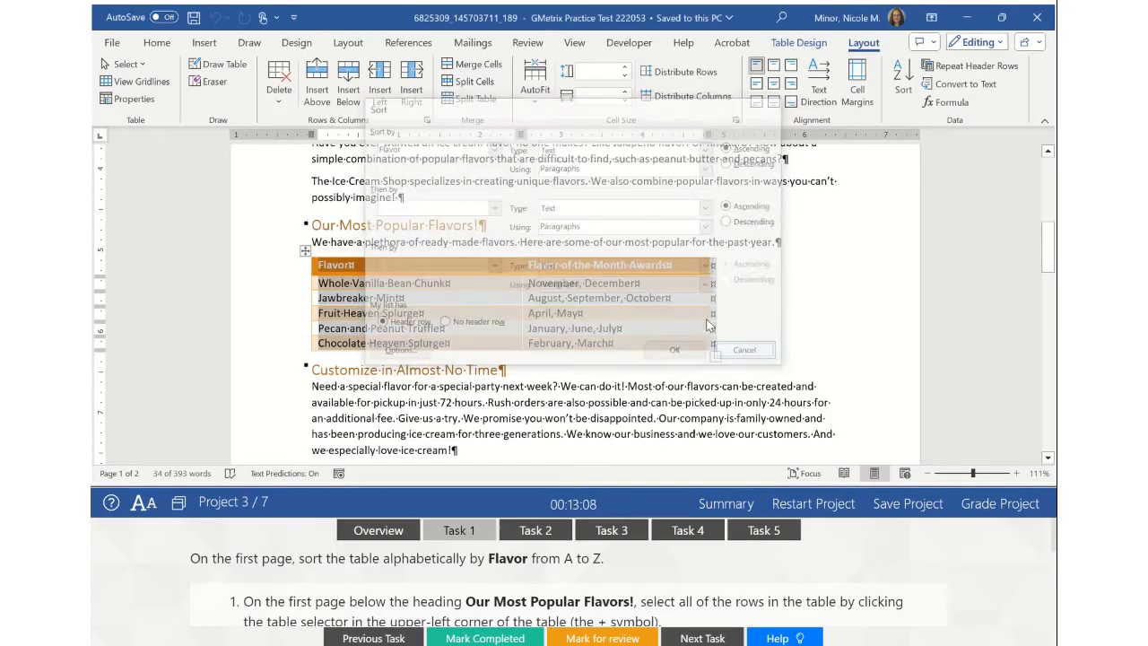
pyautogui.click(305, 249)
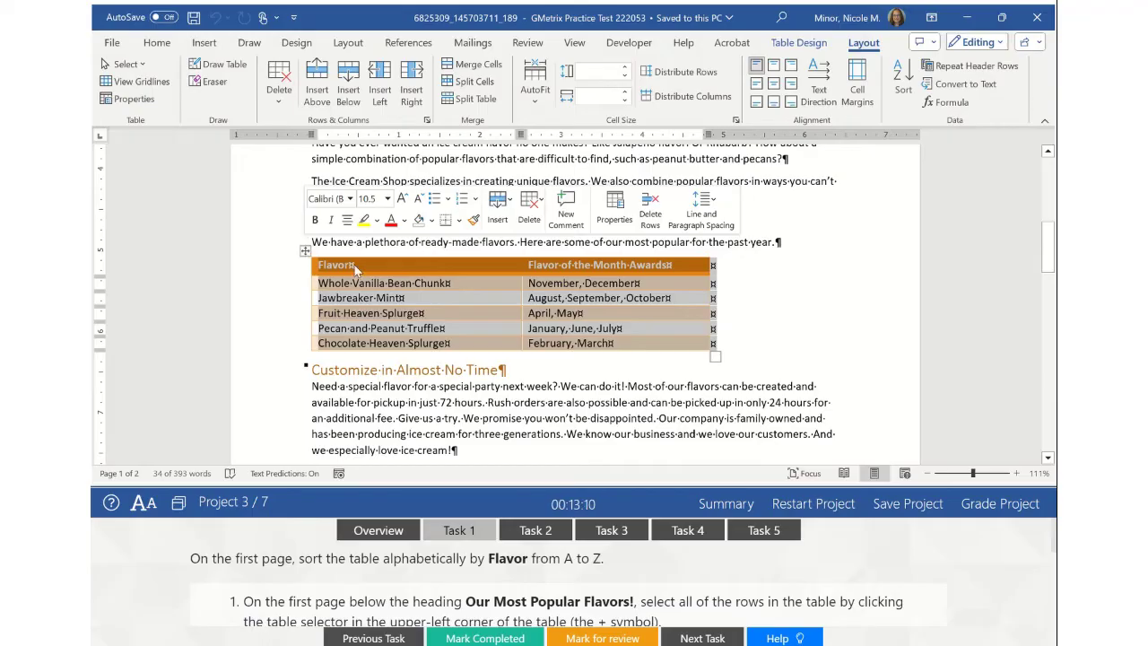
pyautogui.moveTo(313, 282); pyautogui.dragTo(315, 345)
pyautogui.click(305, 251)
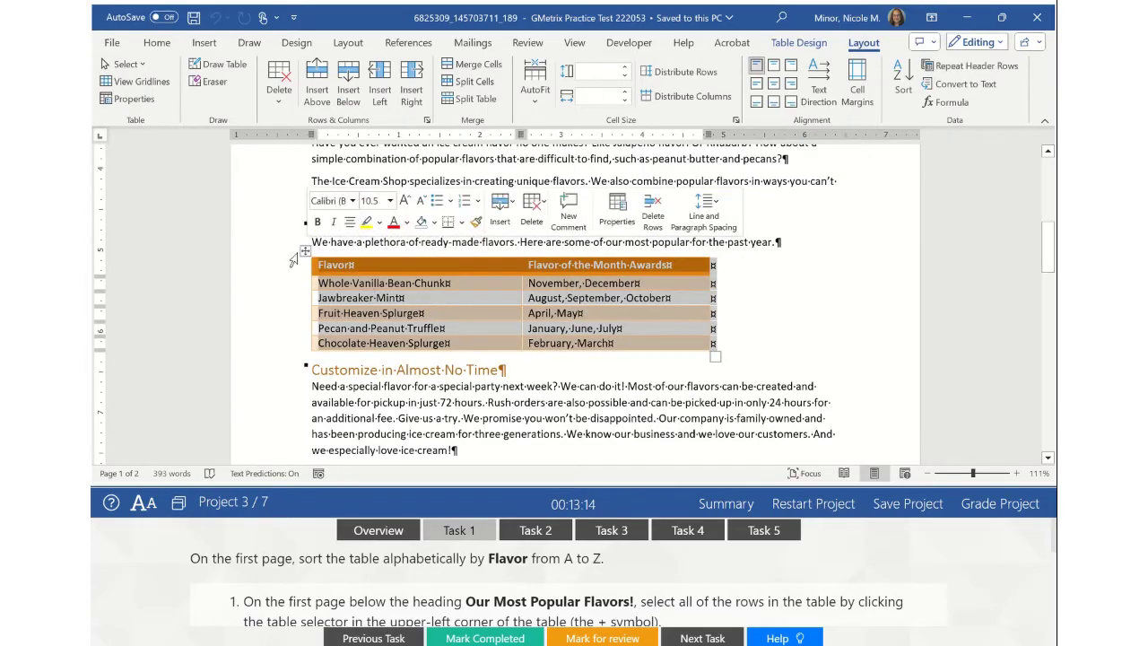
# - Sort the table by Flavor as text in ascending order with a header row, and mark Task 1 completed
pyautogui.click(907, 79)
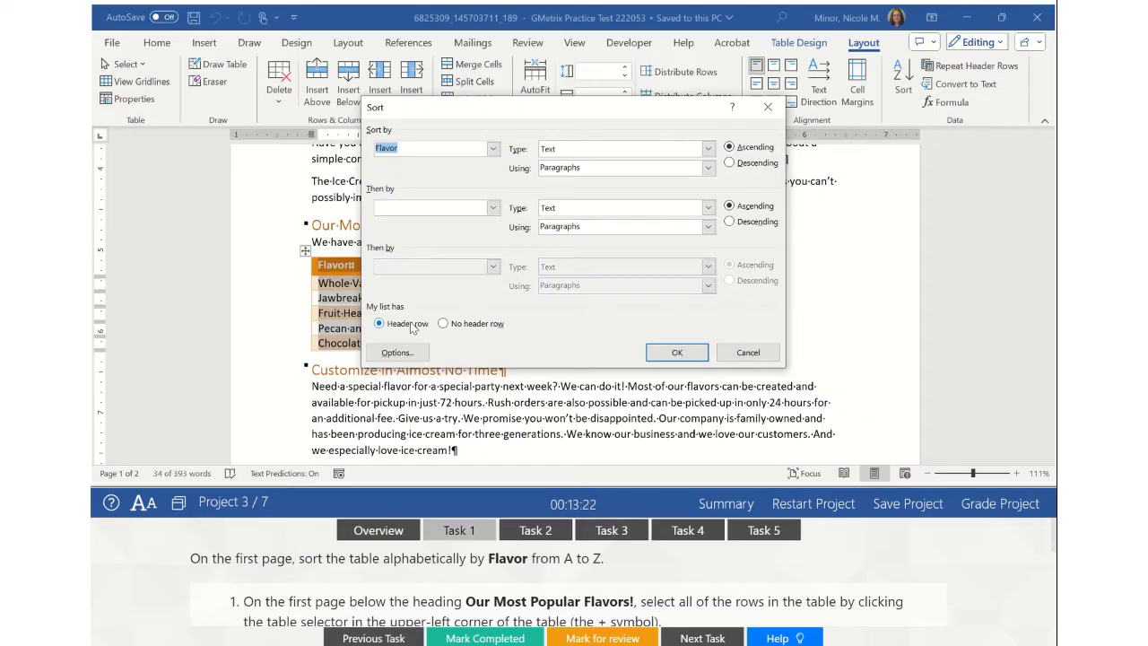
pyautogui.click(493, 149)
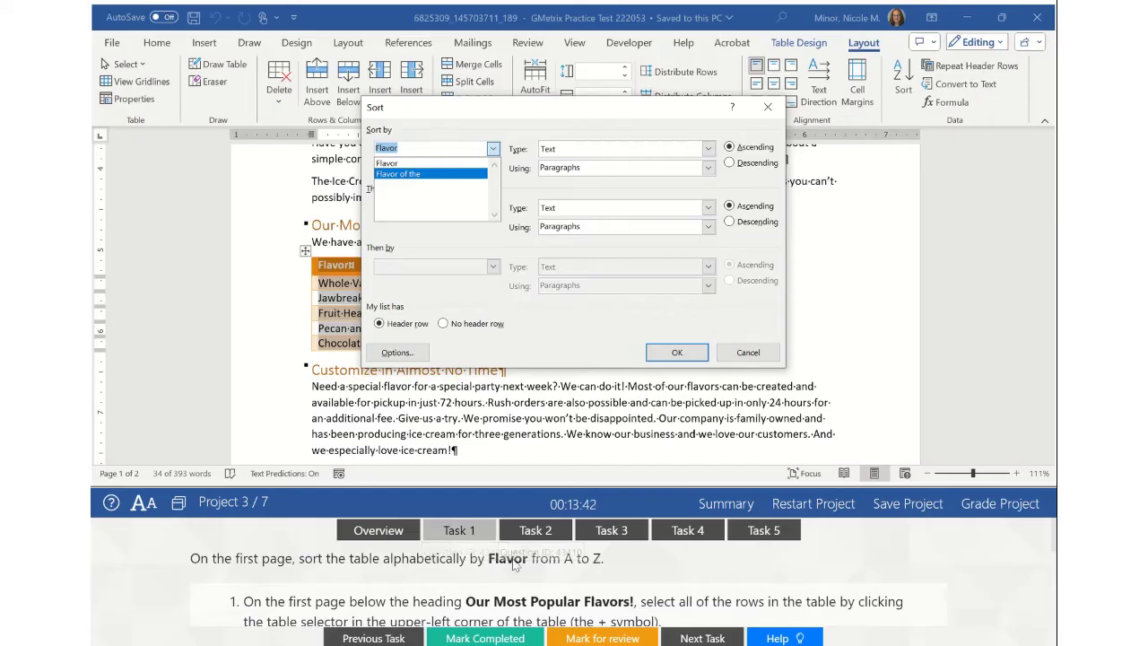
pyautogui.click(436, 163)
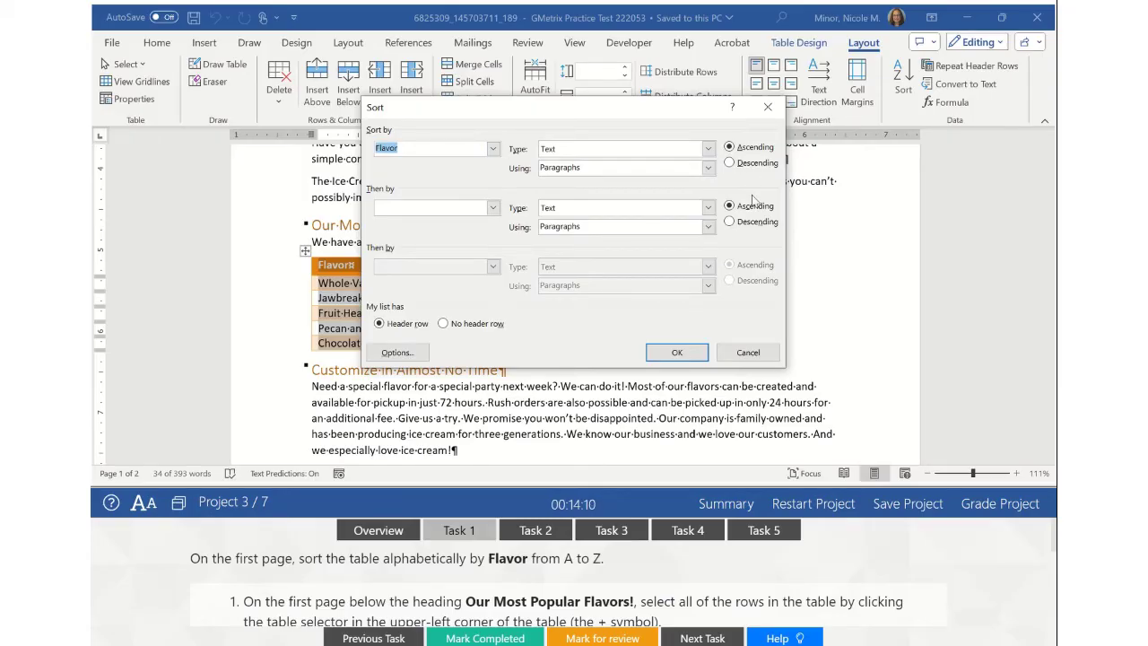
pyautogui.click(678, 351)
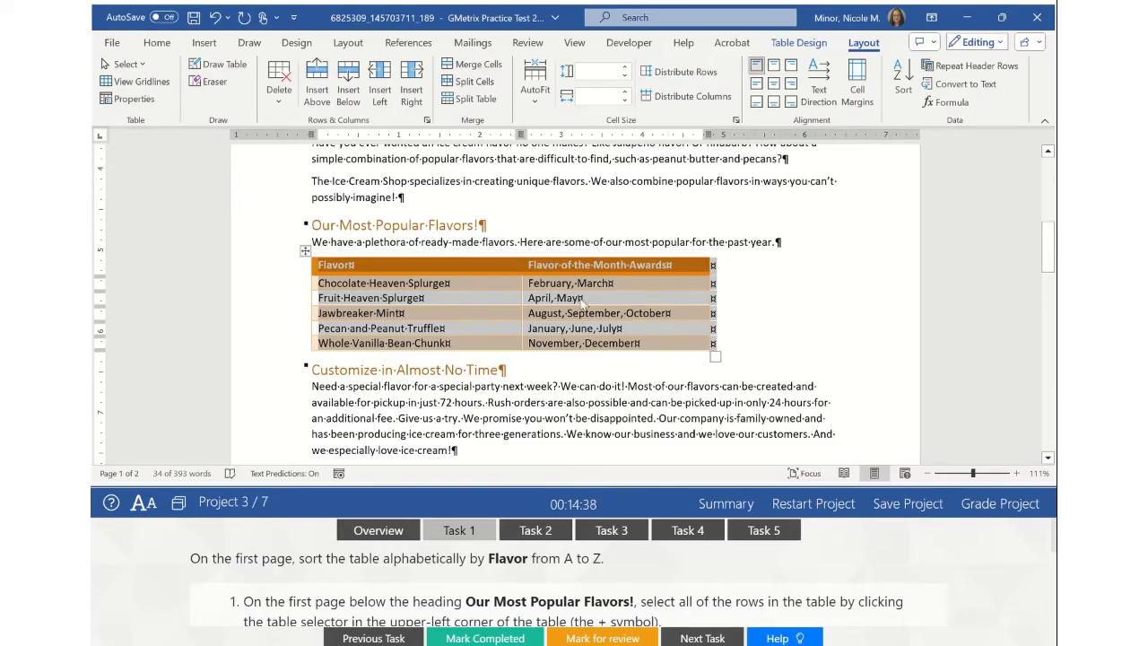
pyautogui.click(492, 638)
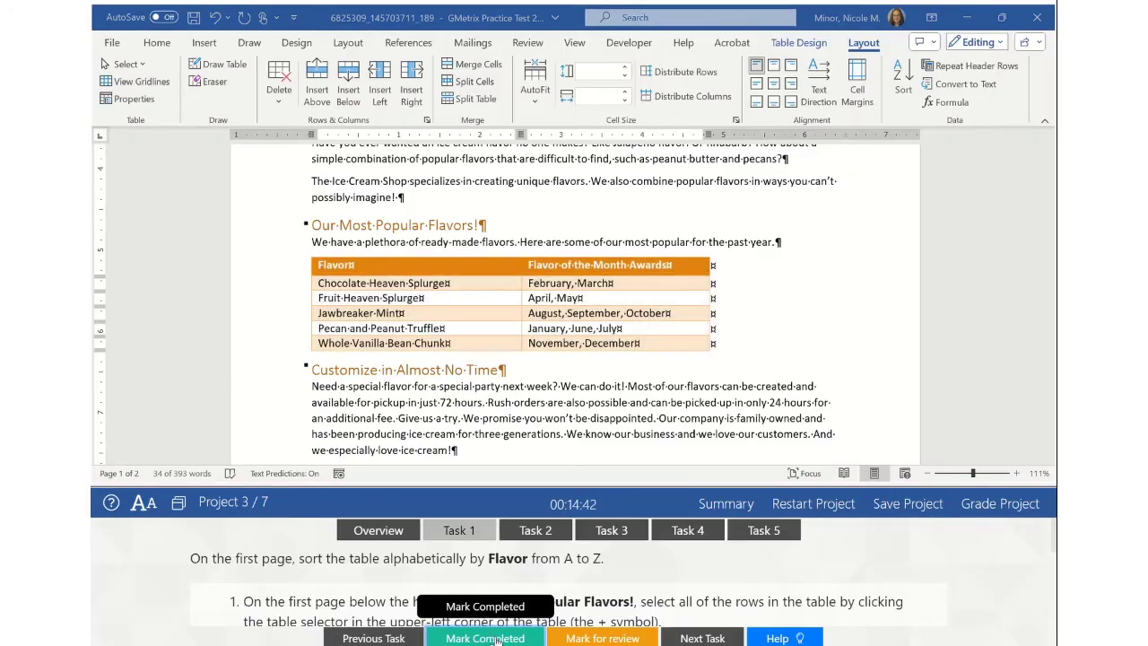
# - For Task 2, convert the Key Clients lines The Party People through I Scream, U Scream to a default bulleted list and mark it completed
pyautogui.click(536, 531)
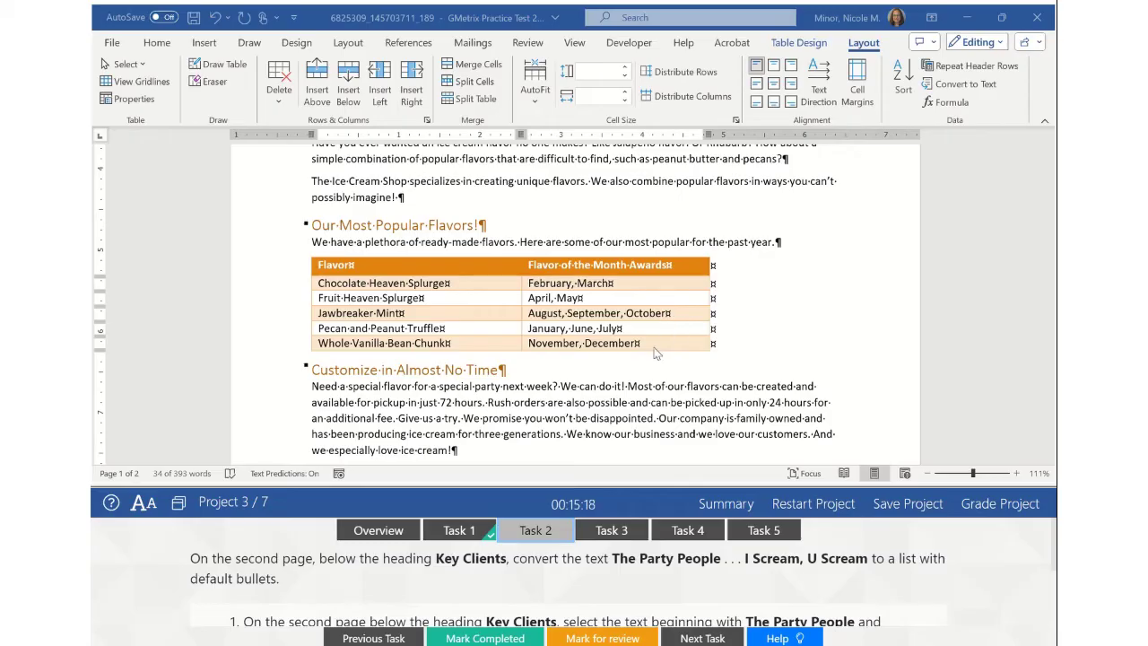
pyautogui.scroll(-10, 655, 336)
pyautogui.scroll(-3, 654, 336)
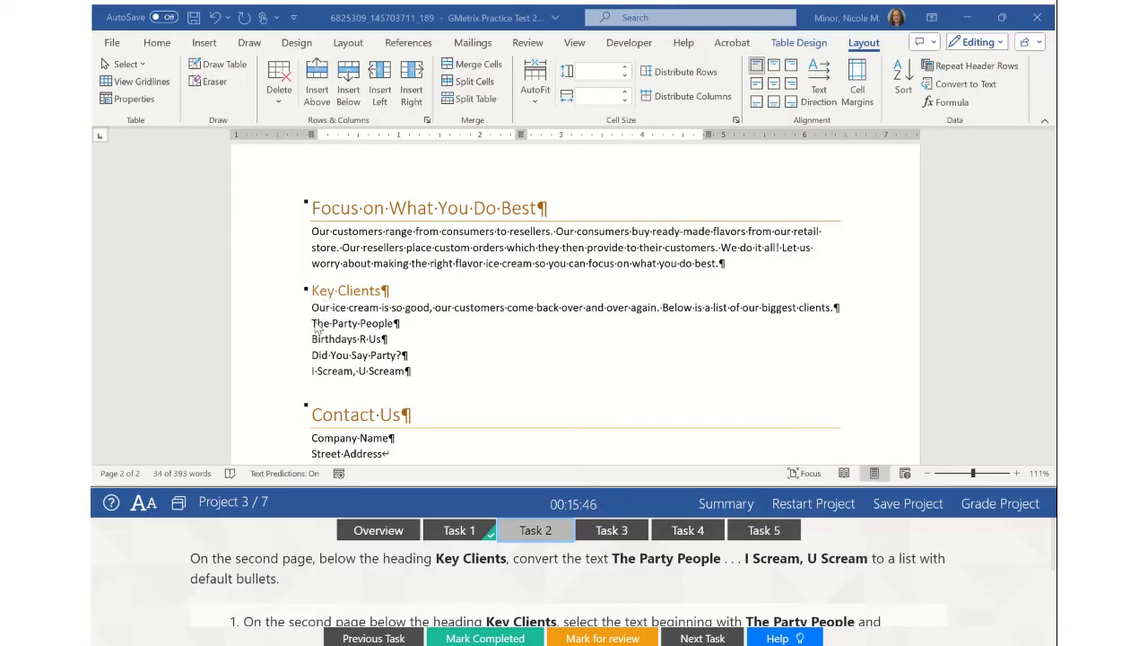
pyautogui.moveTo(311, 323); pyautogui.dragTo(423, 374)
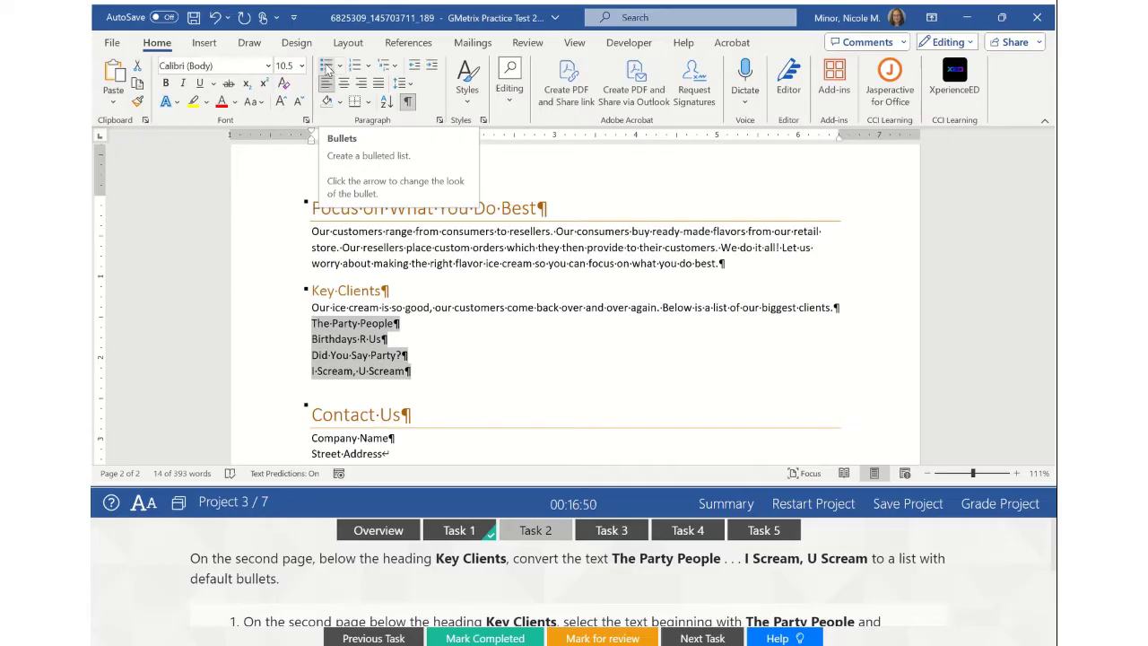
pyautogui.click(327, 69)
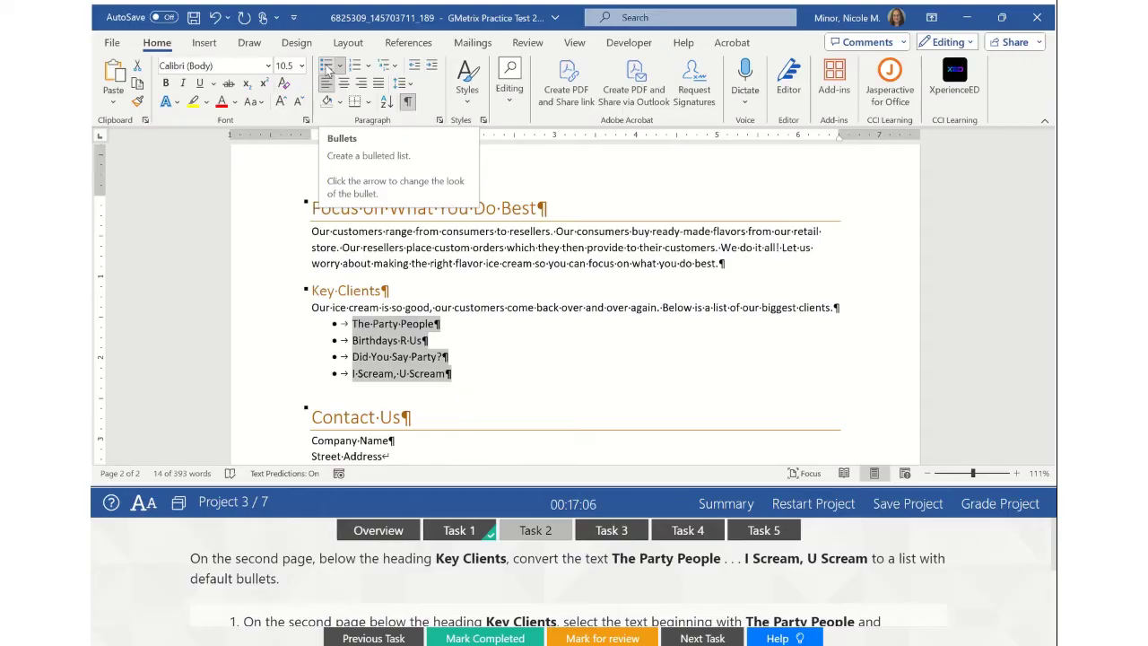
pyautogui.click(341, 67)
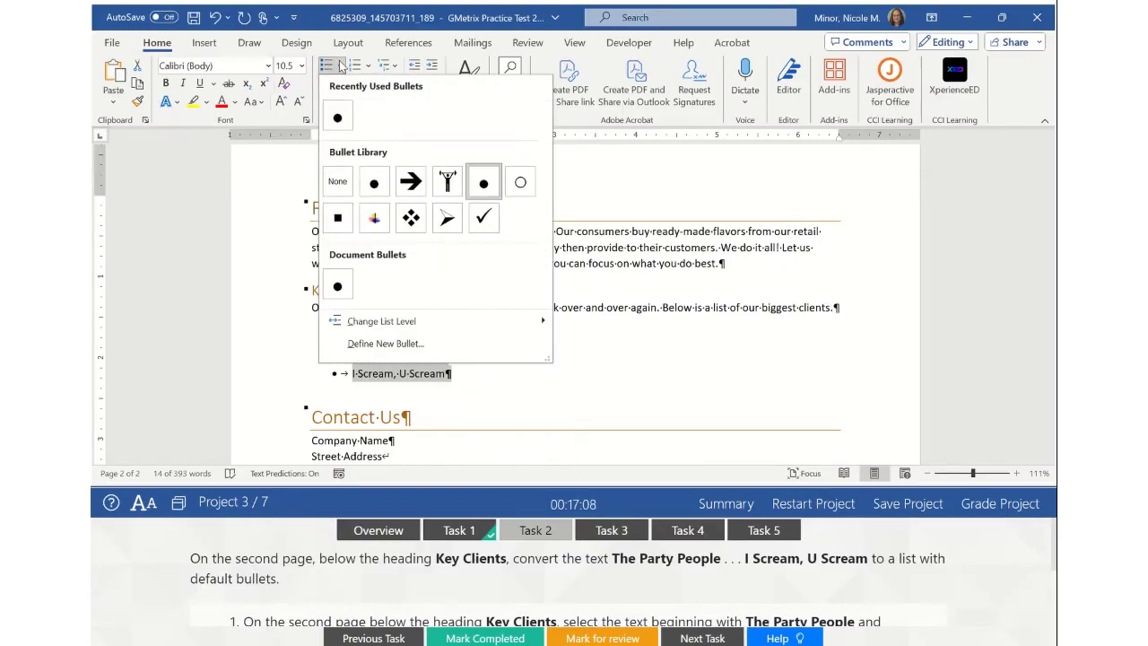
pyautogui.click(341, 66)
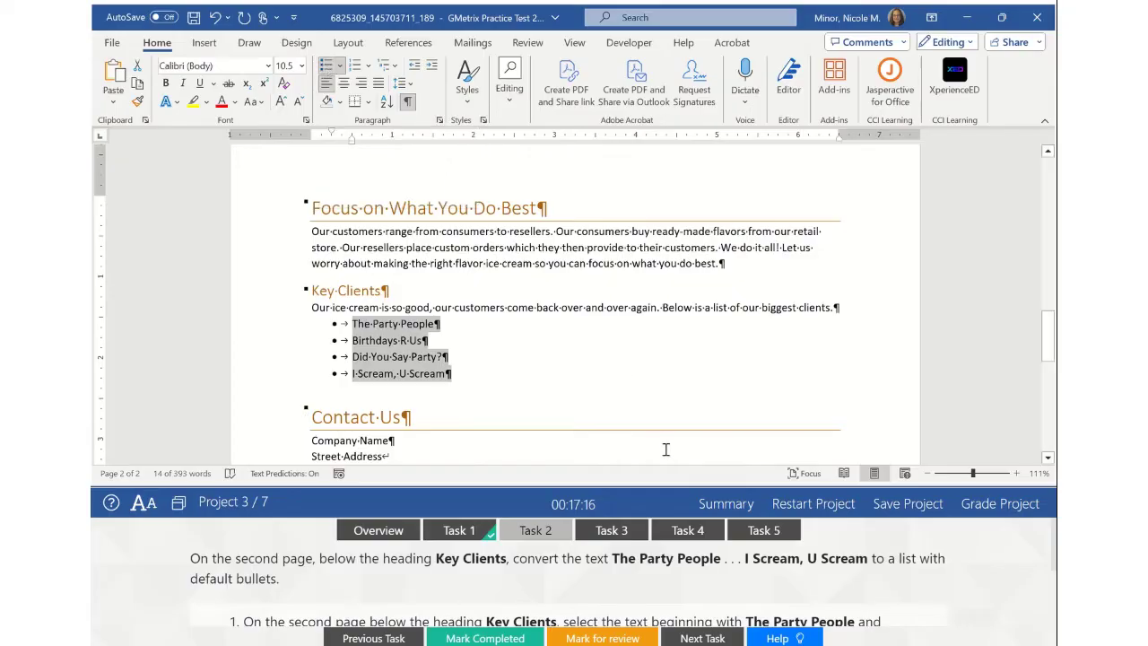
pyautogui.click(523, 639)
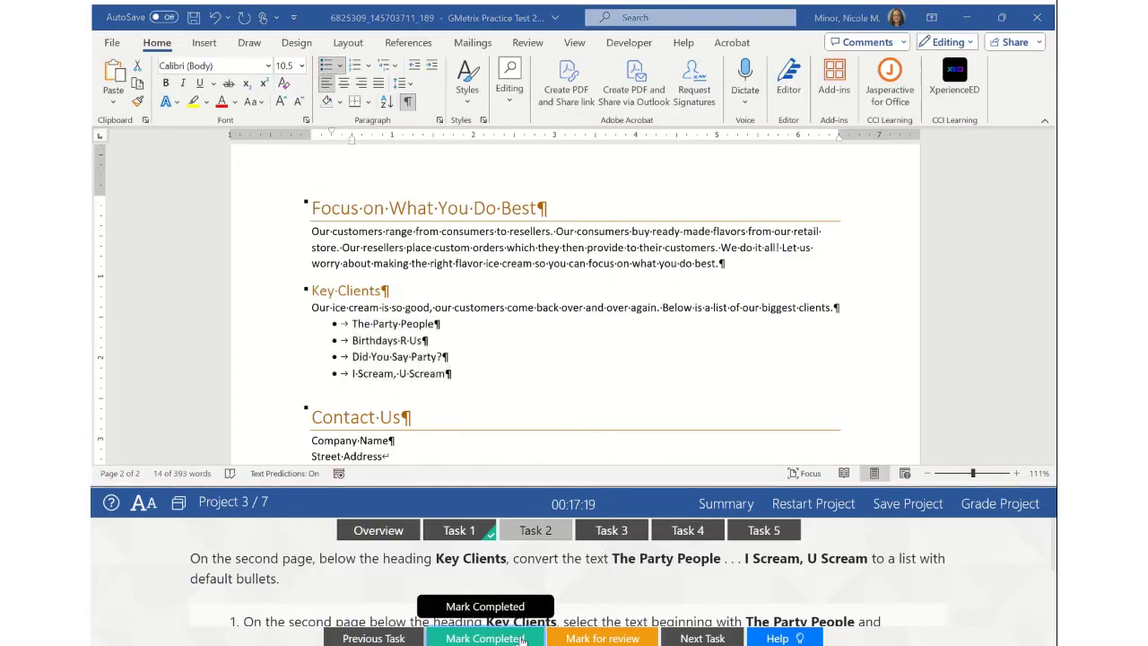
# - For Task 3, insert an Austin Quote text box immediately before the quote "We love the unique" on the first page
pyautogui.click(613, 533)
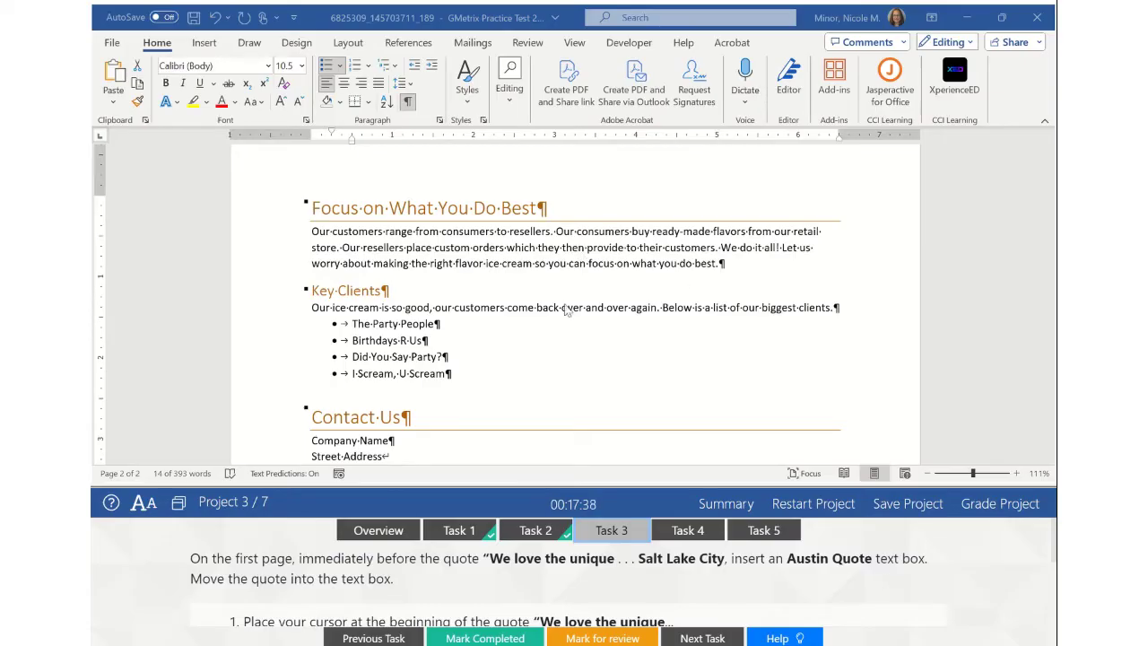
pyautogui.scroll(4, 615, 323)
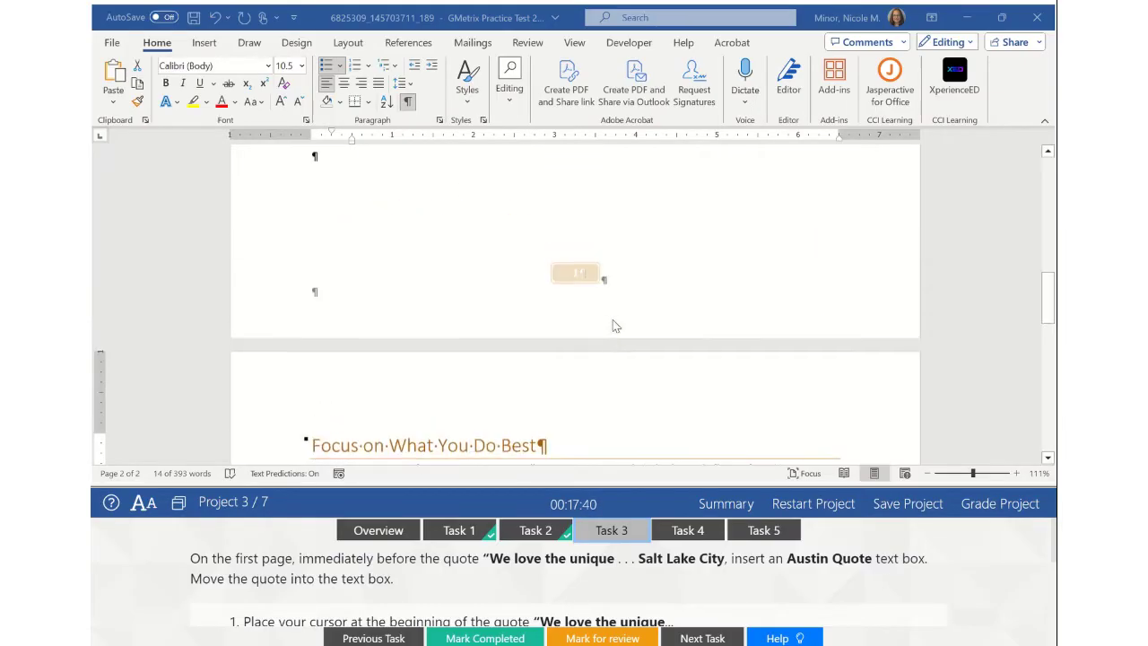
pyautogui.scroll(10, 615, 325)
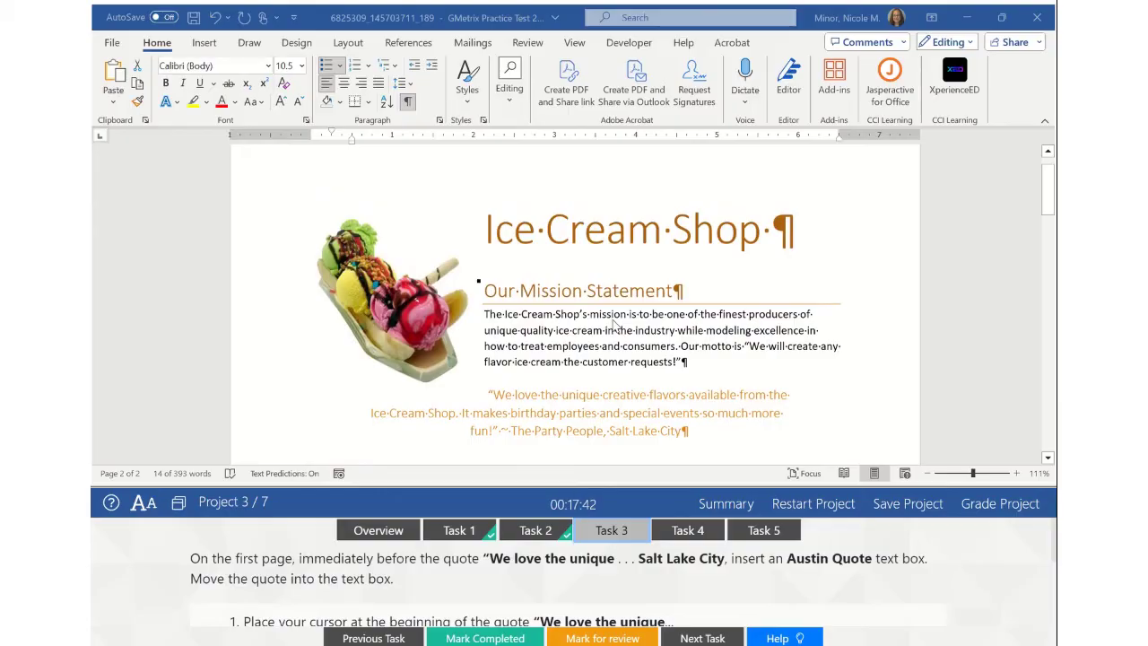
pyautogui.scroll(-3, 615, 325)
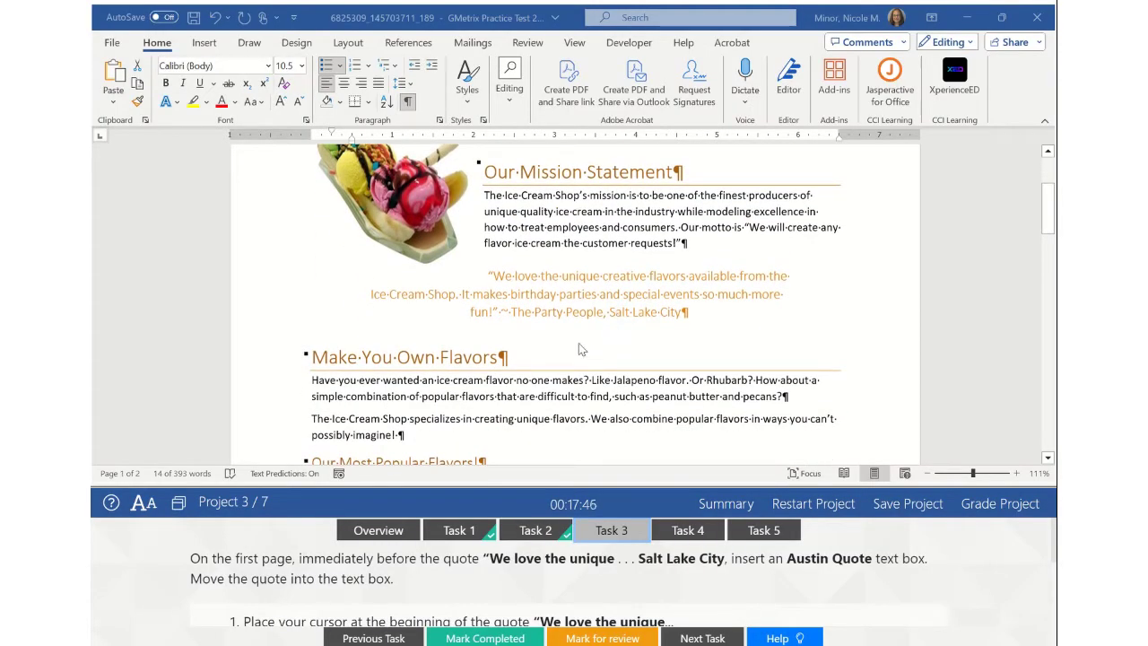
pyautogui.click(492, 280)
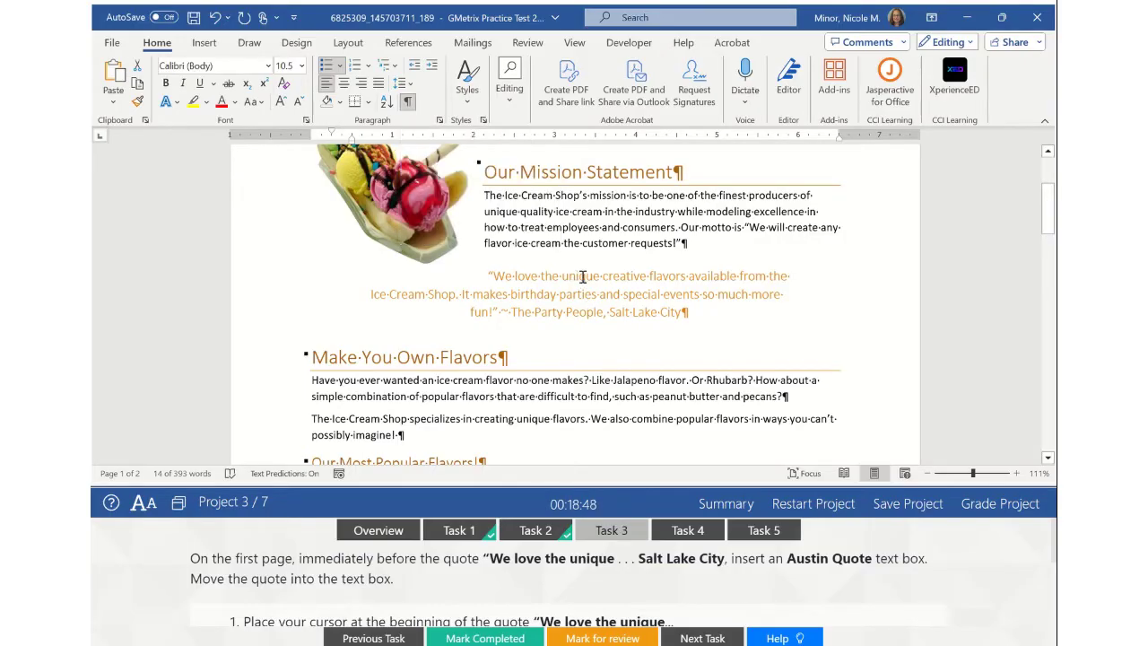
pyautogui.click(487, 275)
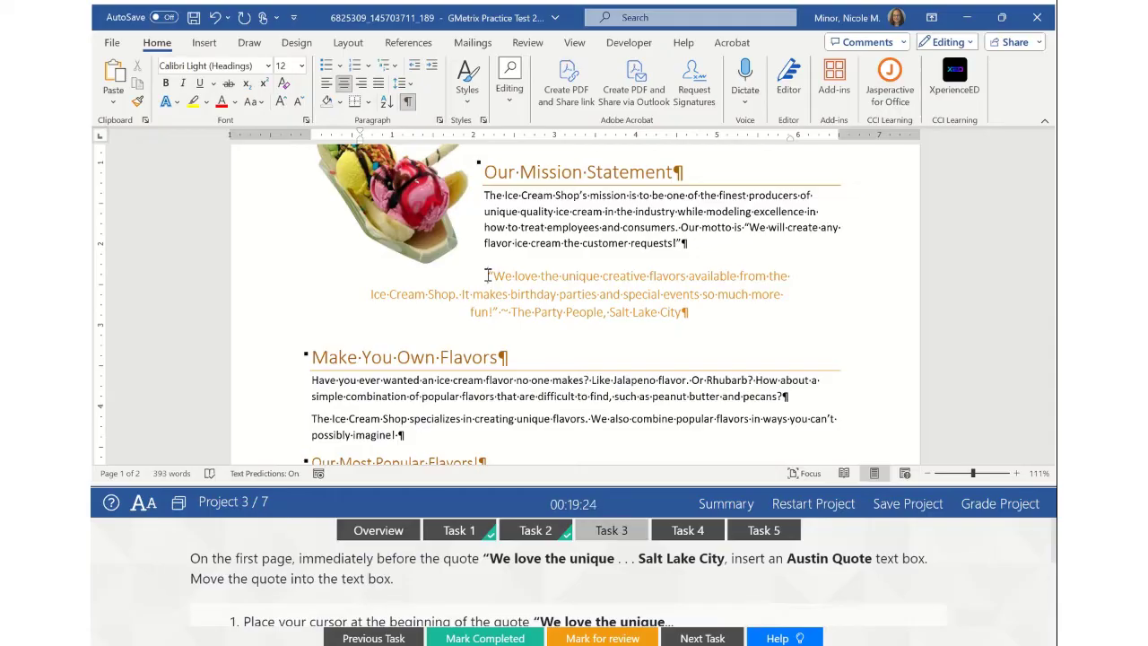
pyautogui.click(205, 47)
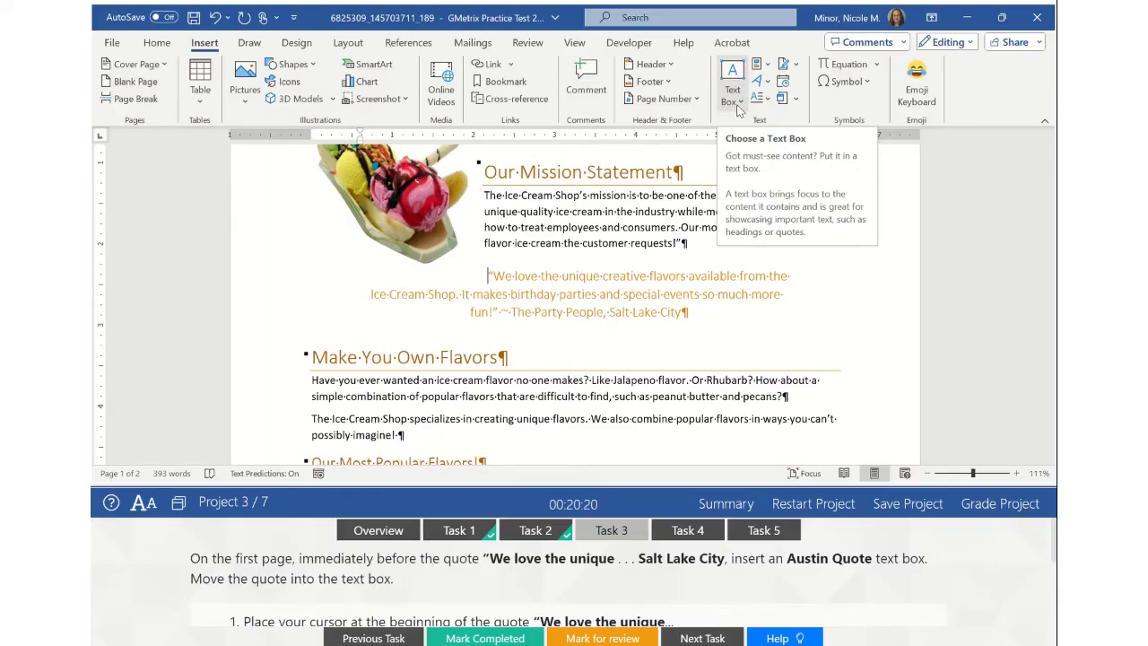
pyautogui.click(737, 103)
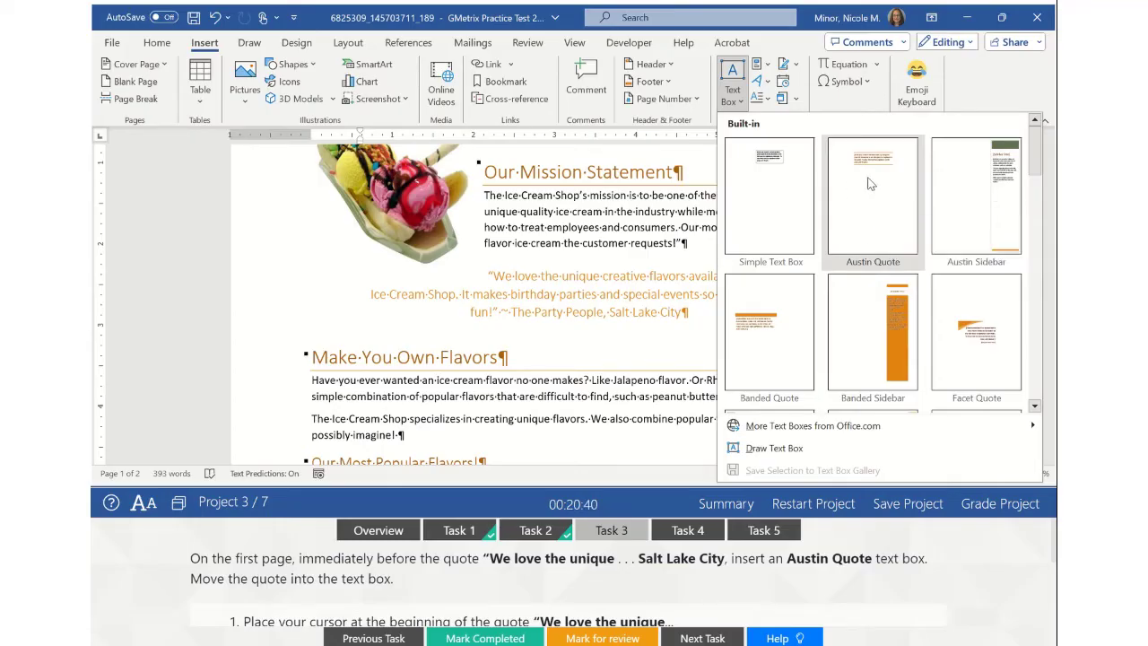
pyautogui.click(881, 215)
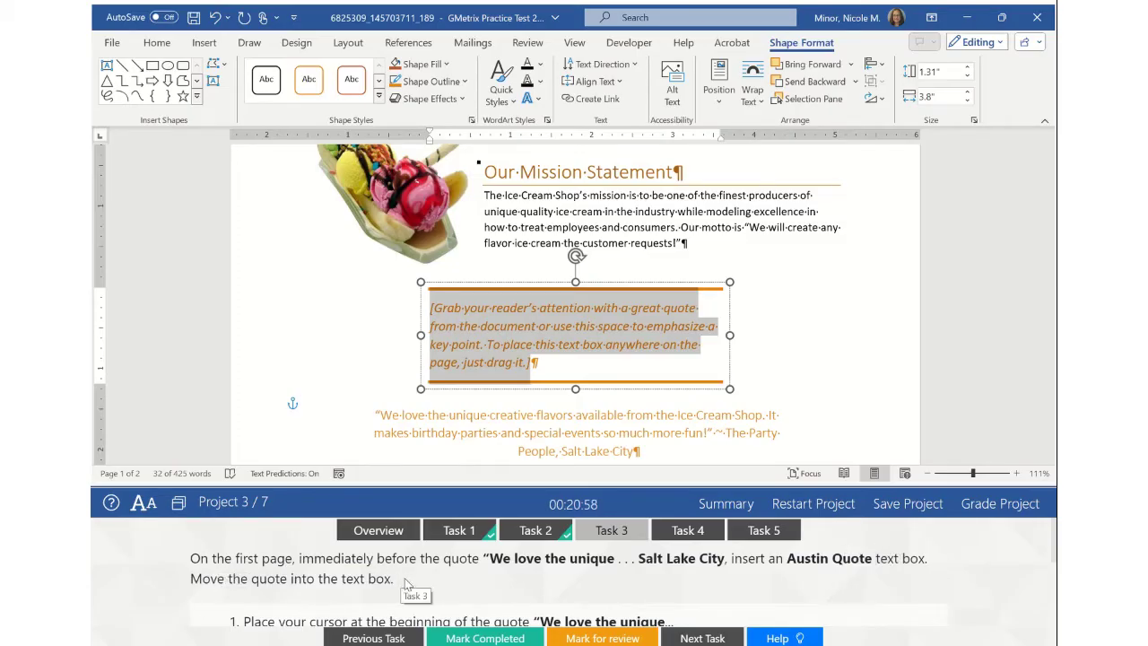
# - Move the quote from "We love the unique" through Salt Lake City into the text box, replacing its placeholder text, and mark Task 3 completed
pyautogui.scroll(-3, 769, 336)
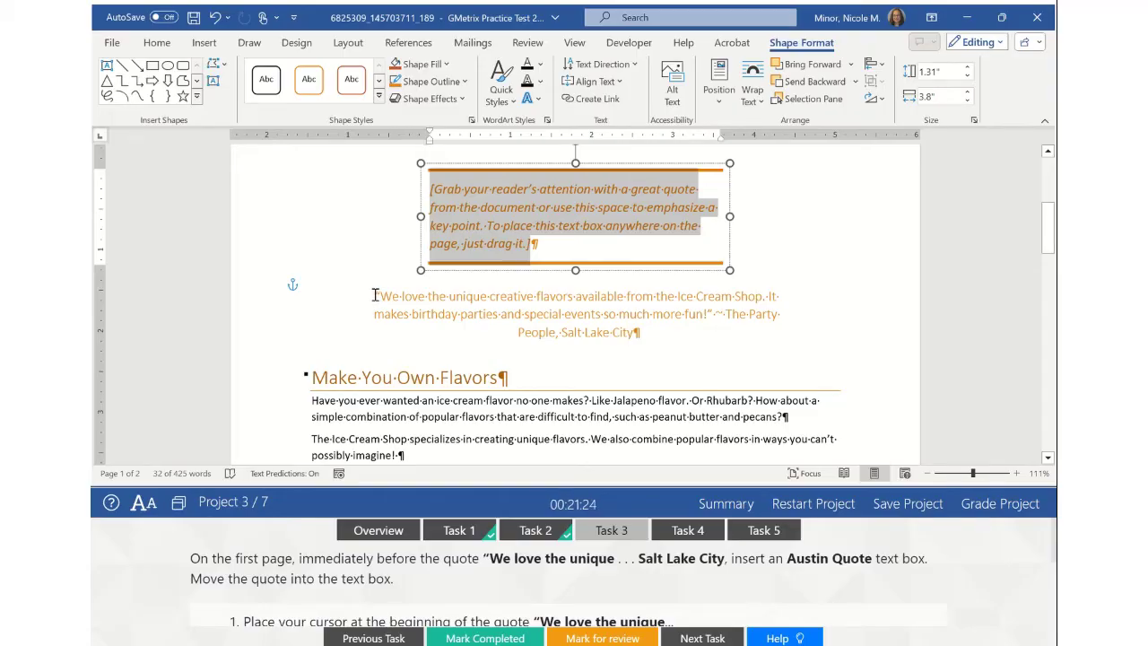
pyautogui.moveTo(374, 295)
pyautogui.mouseDown()
pyautogui.moveTo(655, 345)
pyautogui.moveTo(637, 332)
pyautogui.mouseUp()
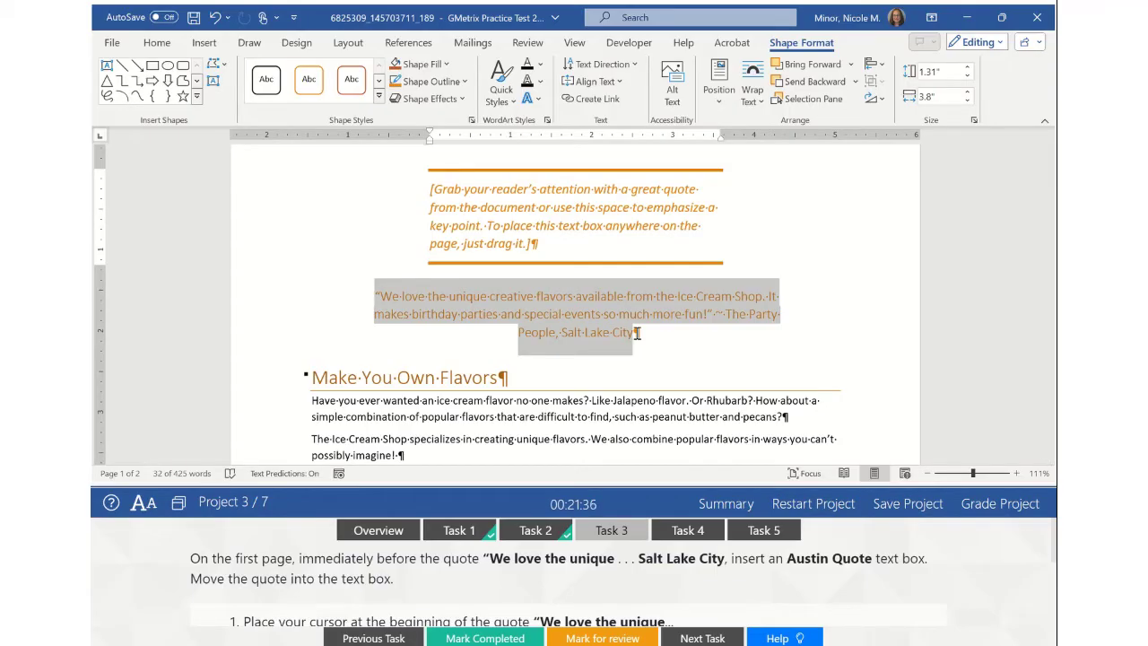
pyautogui.moveTo(636, 332); pyautogui.dragTo(648, 332)
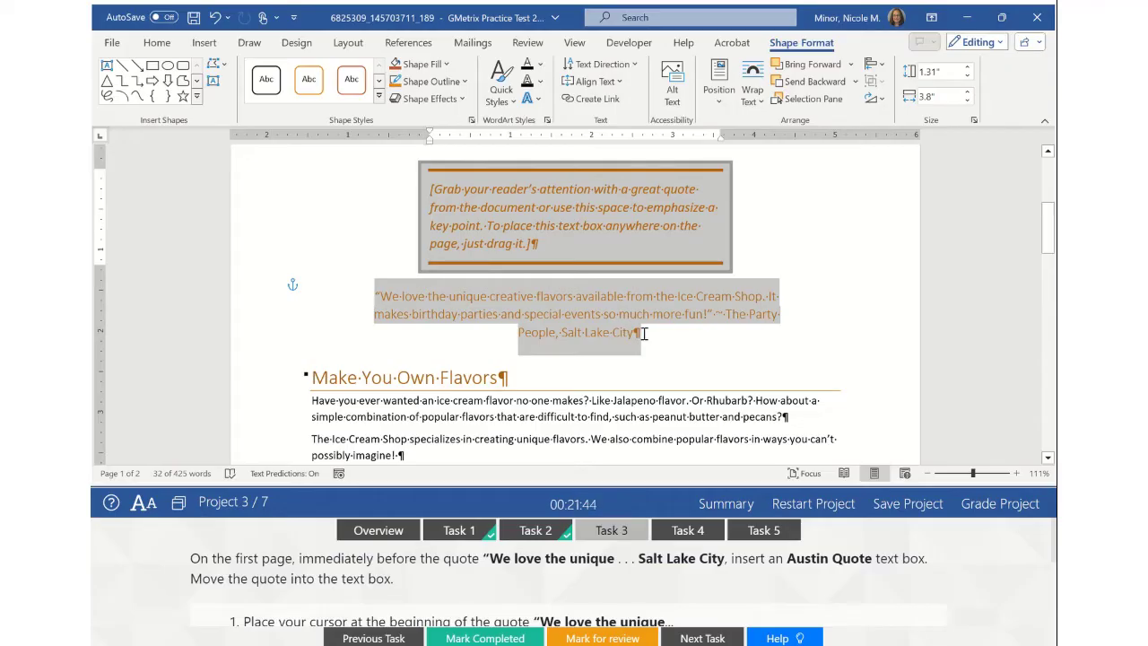
pyautogui.moveTo(637, 333); pyautogui.dragTo(634, 334)
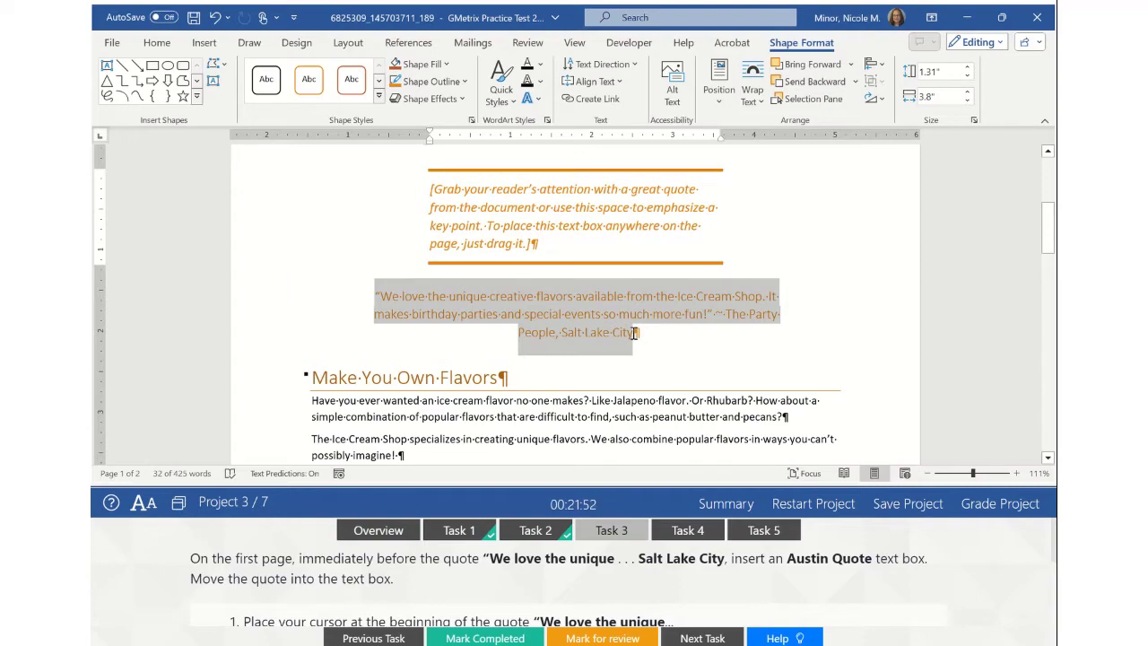
pyautogui.moveTo(634, 334)
pyautogui.mouseDown()
pyautogui.moveTo(574, 314)
pyautogui.moveTo(514, 314)
pyautogui.moveTo(553, 307)
pyautogui.moveTo(570, 336)
pyautogui.moveTo(635, 332)
pyautogui.mouseUp()
pyautogui.moveTo(636, 332); pyautogui.dragTo(638, 333)
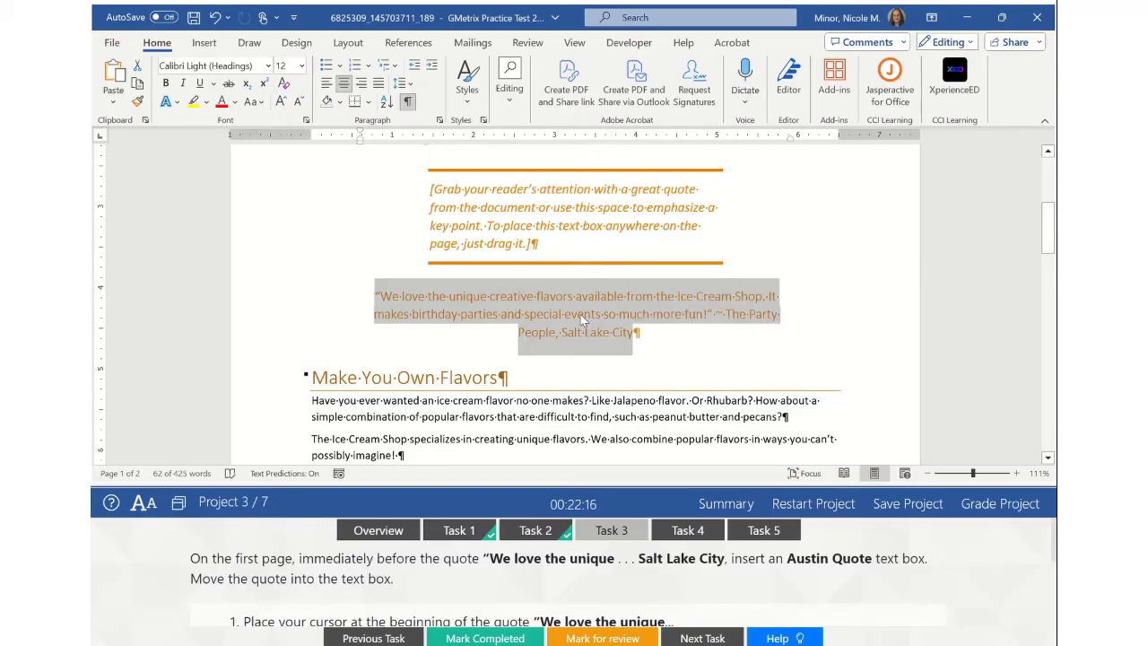
pyautogui.moveTo(581, 318); pyautogui.dragTo(569, 204)
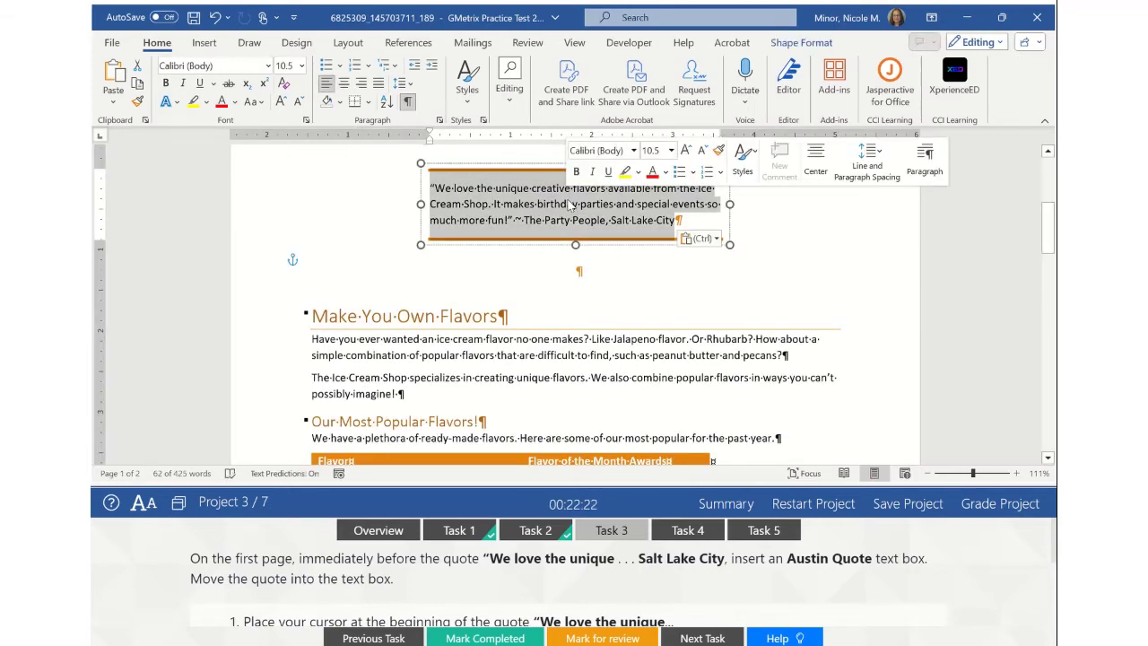
pyautogui.scroll(2, 609, 313)
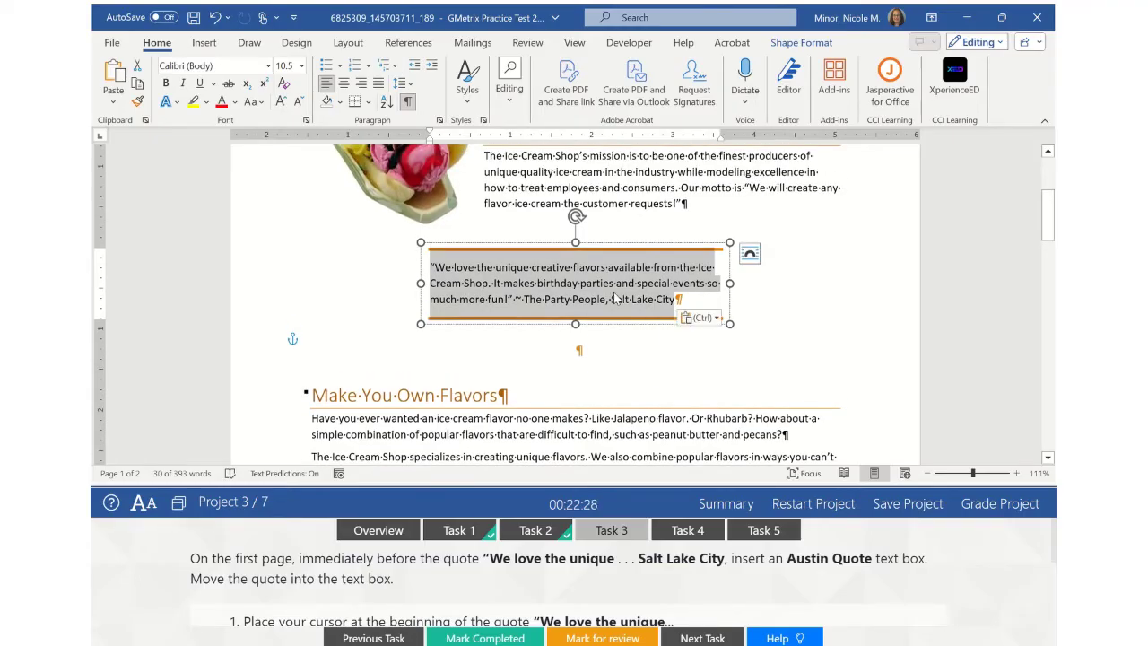
pyautogui.click(525, 636)
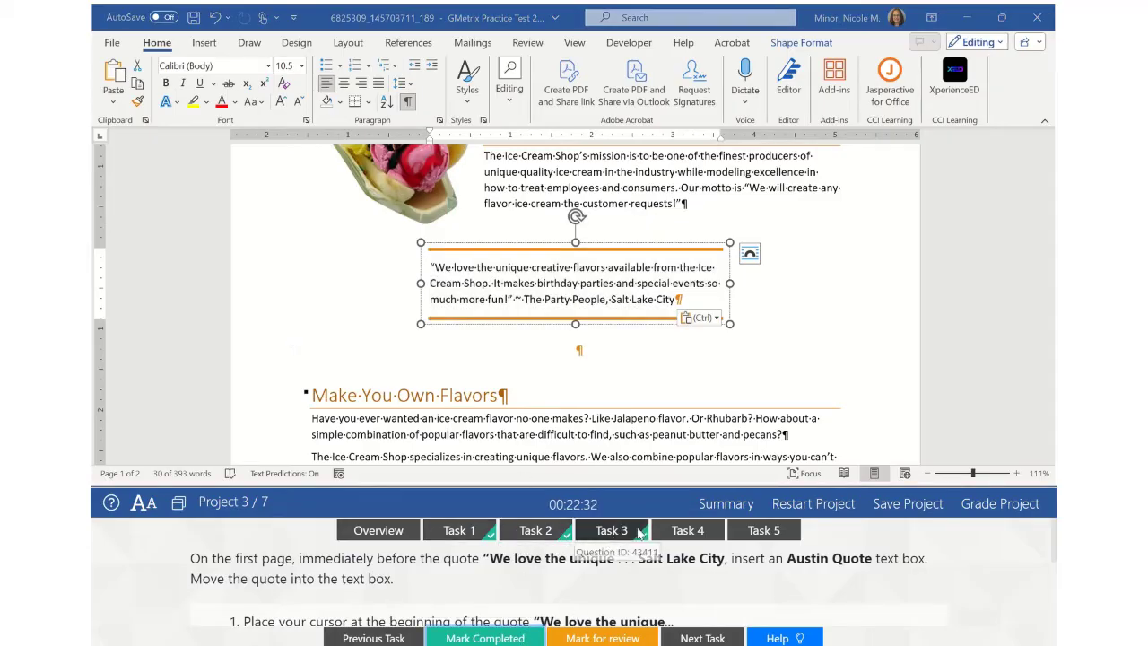
# - For Task 4, apply the Paint Brush artistic effect to the ice cream graphic and mark the task completed
pyautogui.click(686, 531)
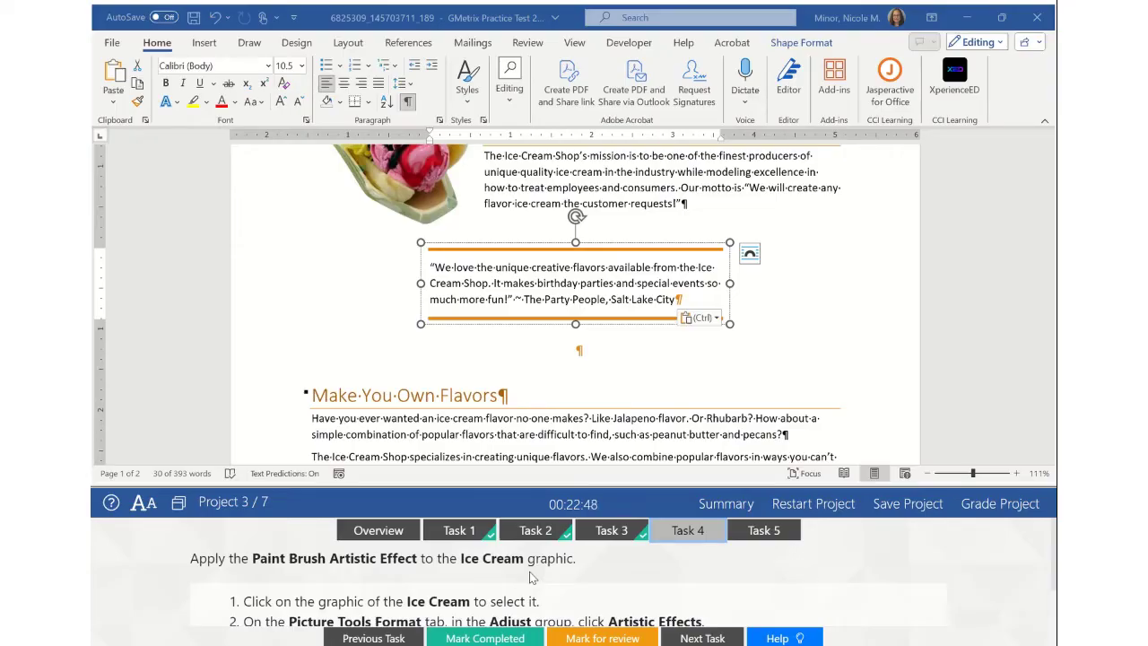
pyautogui.scroll(2, 516, 391)
pyautogui.scroll(3, 516, 391)
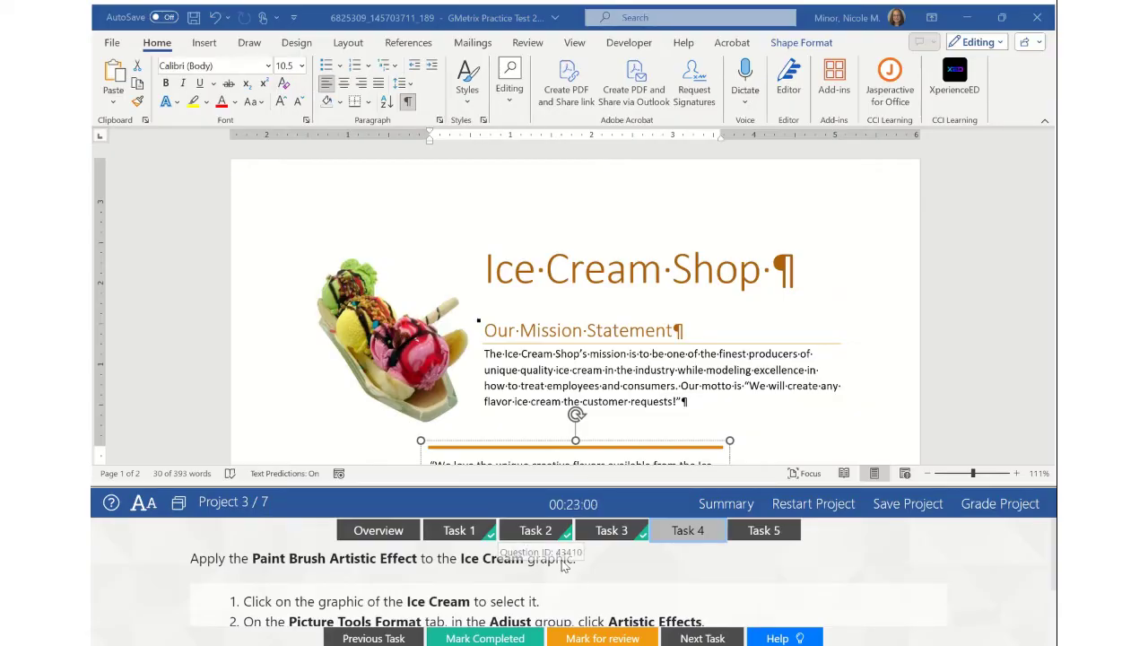
pyautogui.click(387, 339)
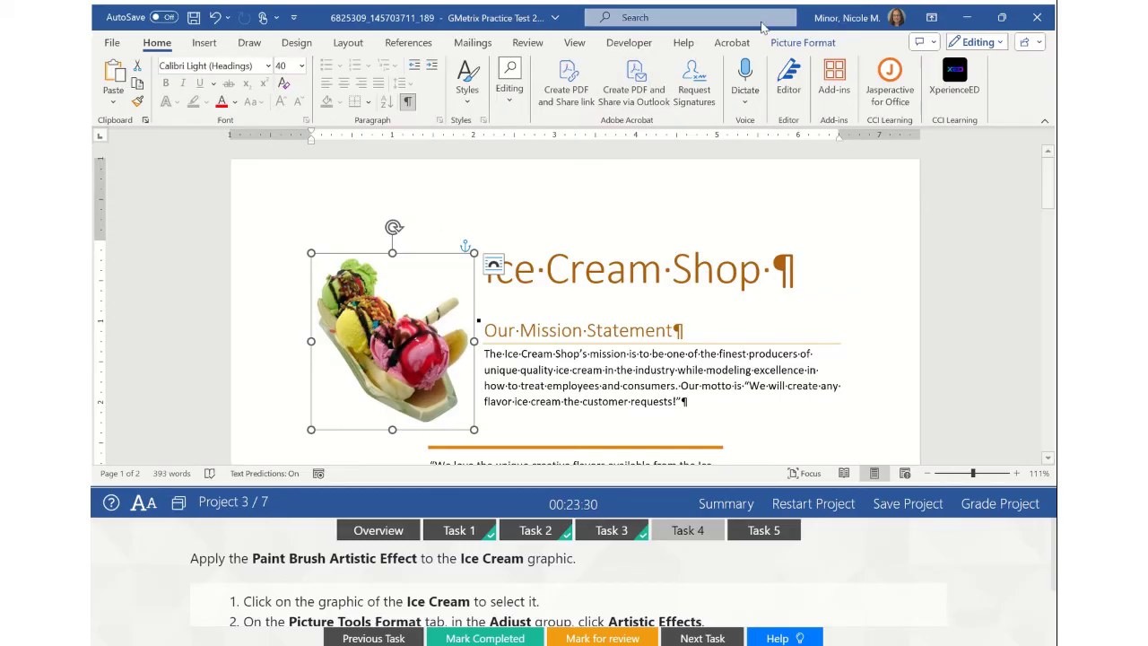
pyautogui.click(799, 43)
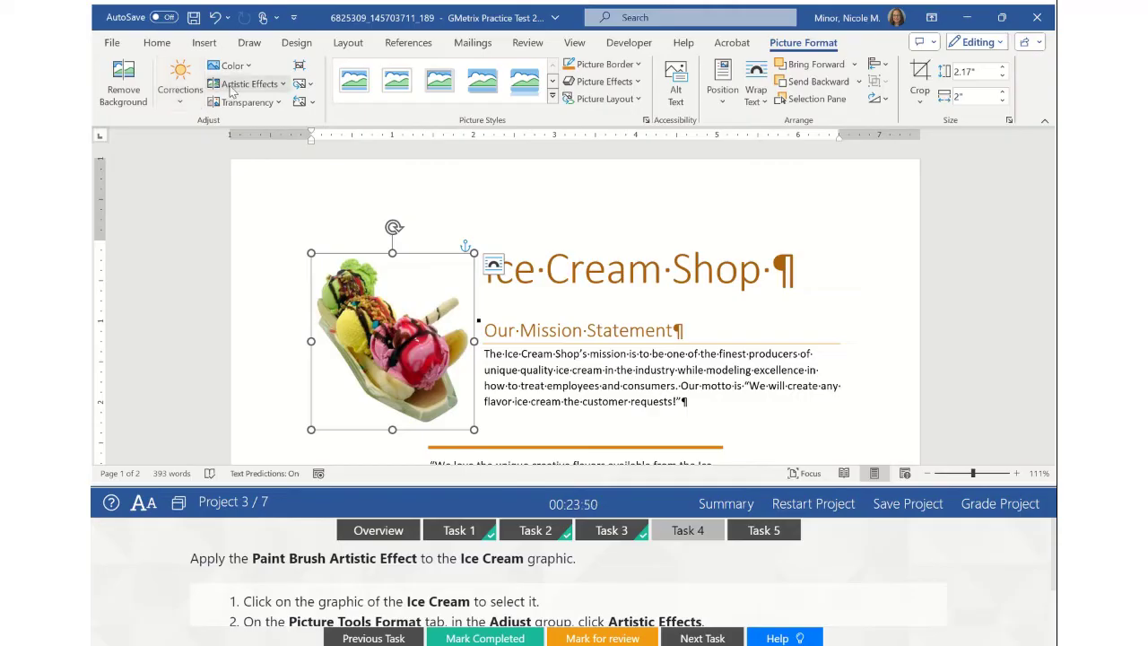
pyautogui.click(283, 86)
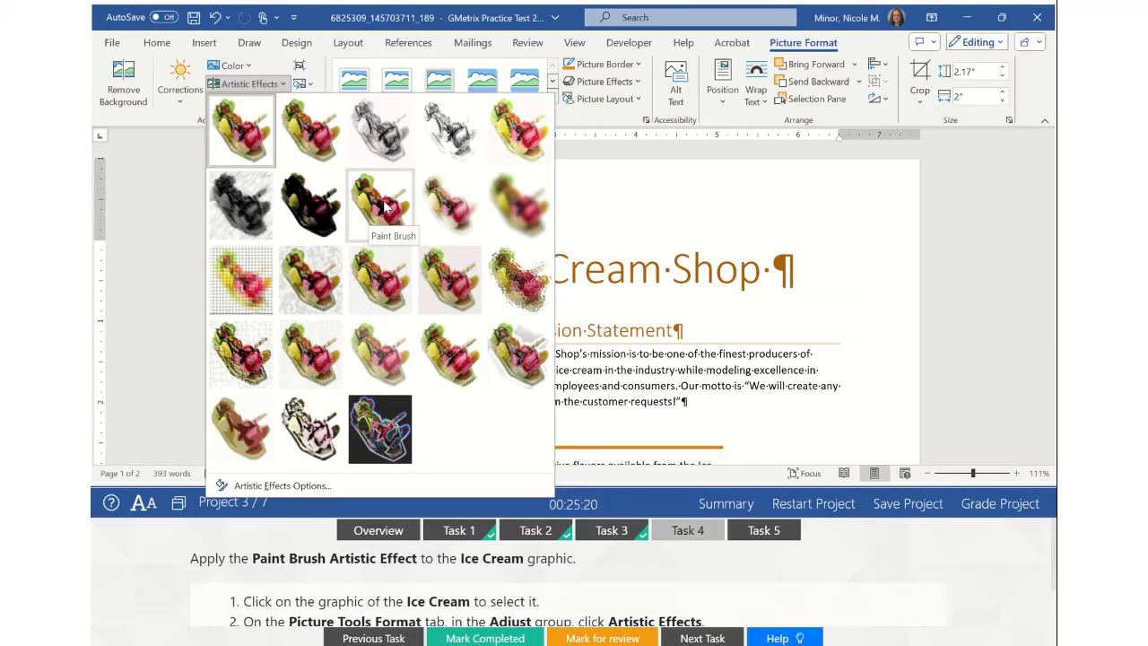
pyautogui.click(383, 207)
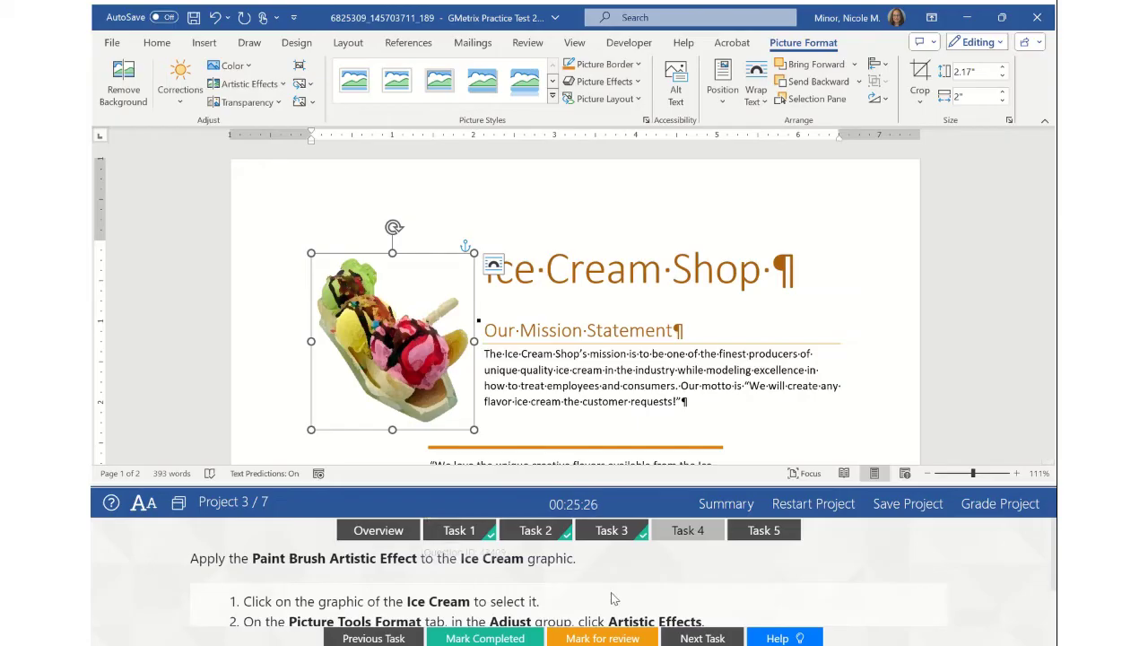
pyautogui.click(472, 639)
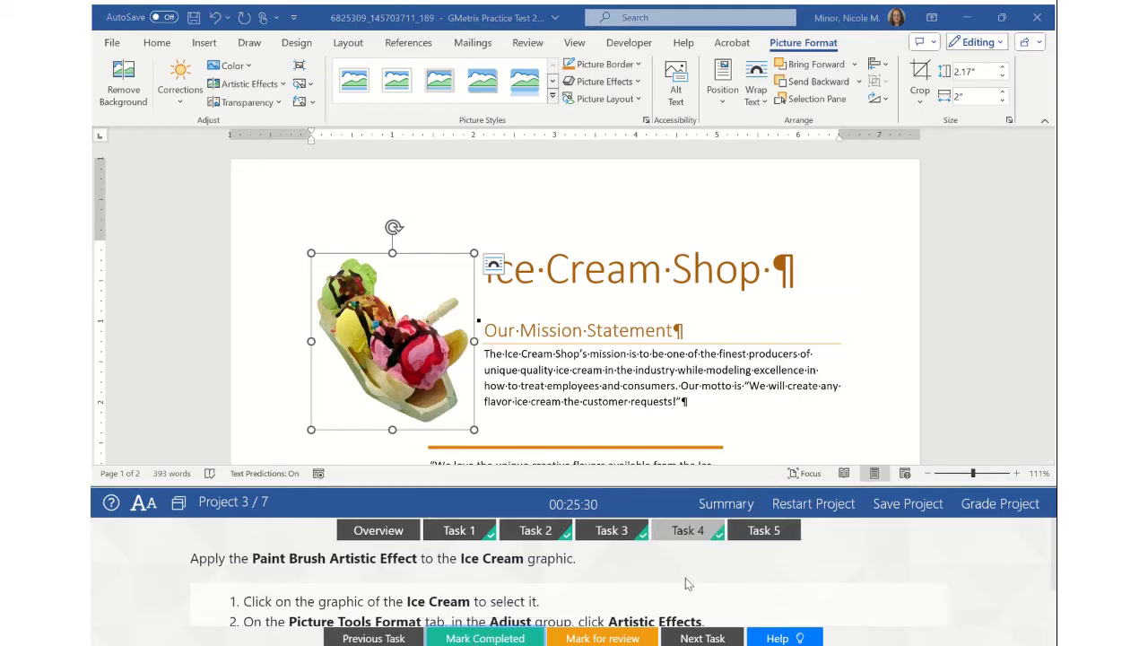
# - For Task 5, apply the 3-D Rotation picture effect Parallel, Off Axis 1: Right to the ice cream graphic and mark it completed
pyautogui.click(765, 532)
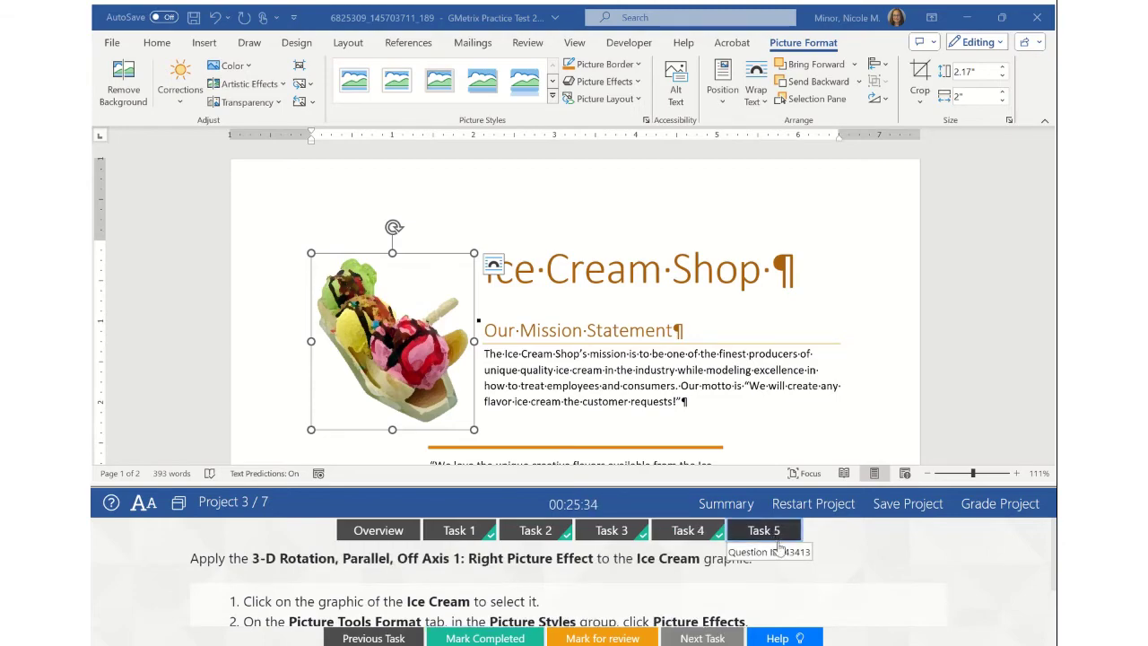
pyautogui.click(383, 326)
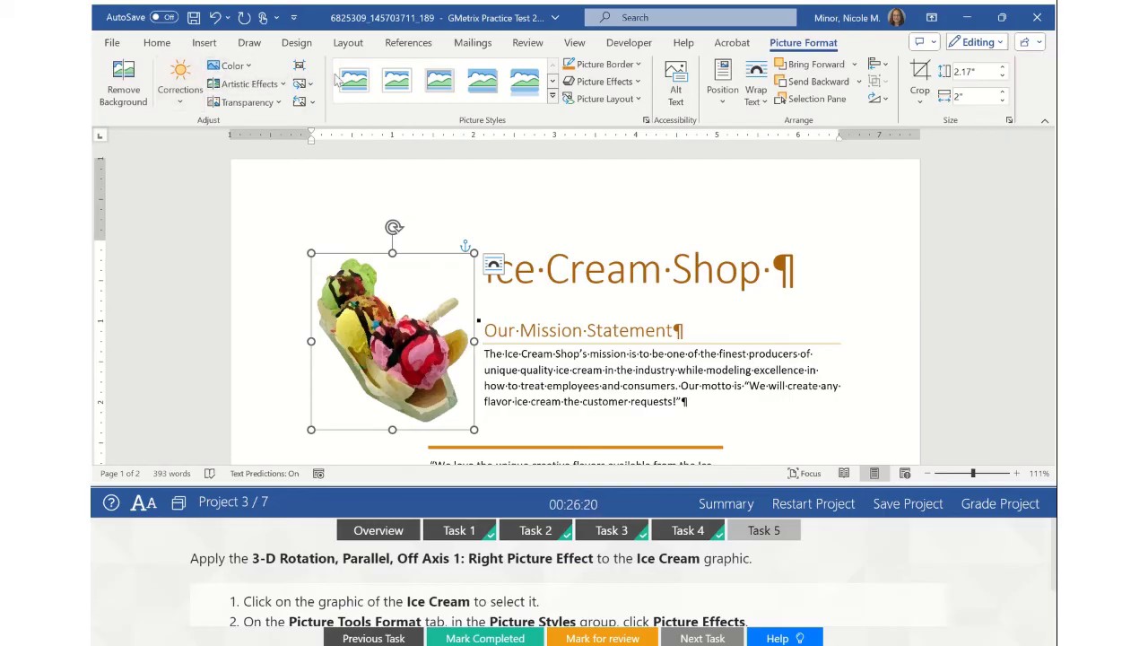
pyautogui.click(637, 81)
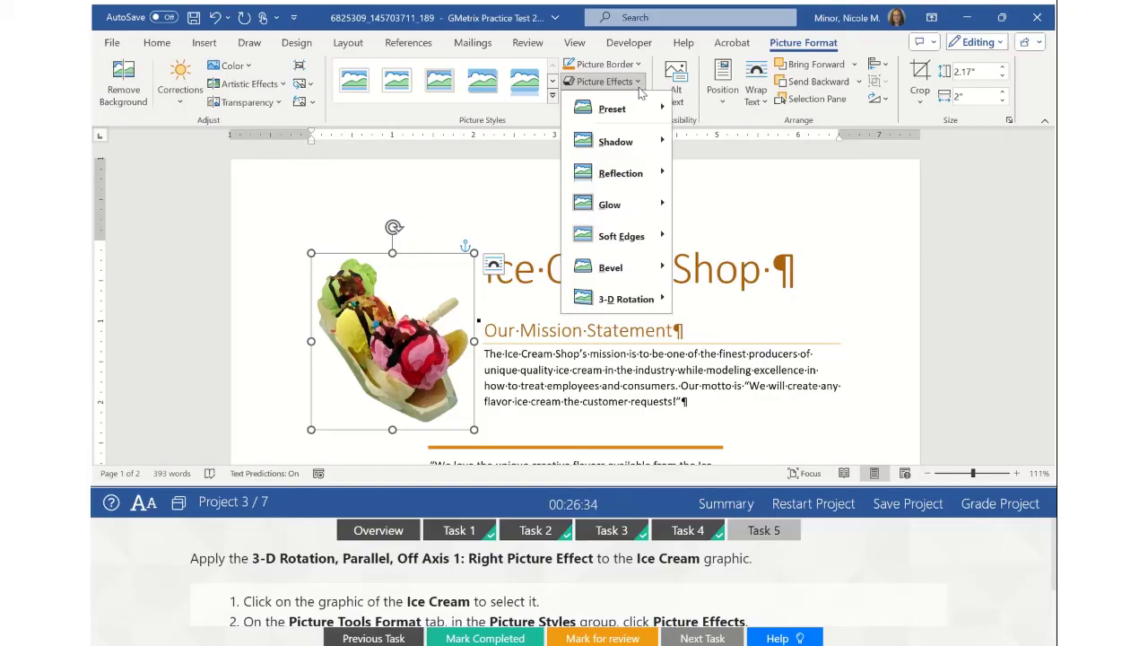
pyautogui.moveTo(608, 301)
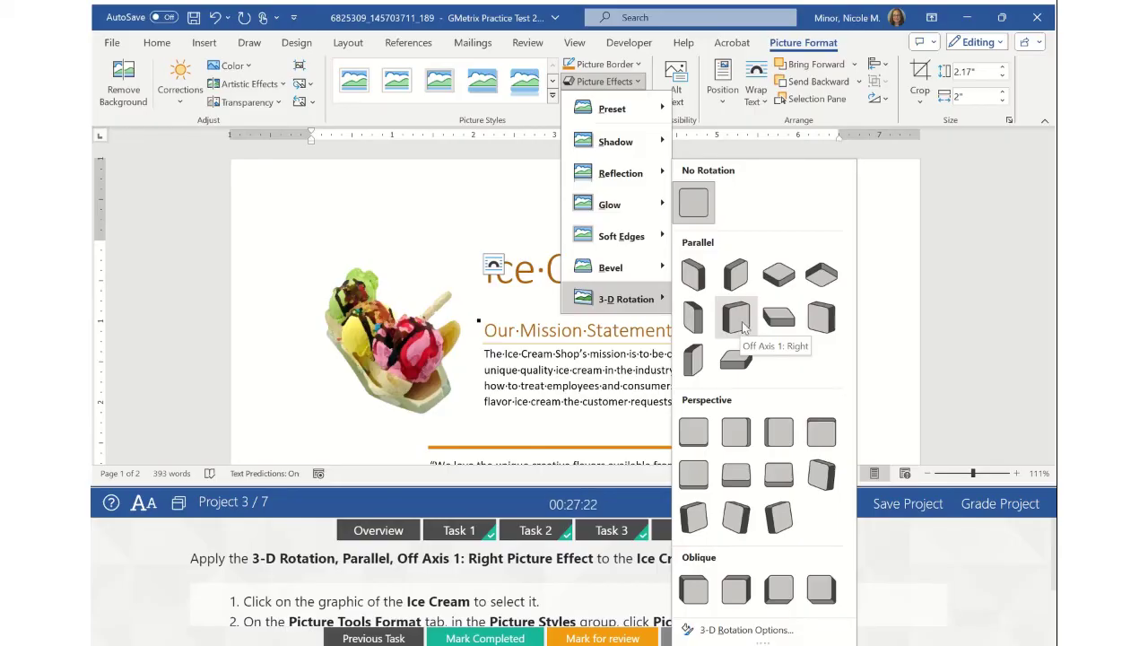
pyautogui.click(736, 317)
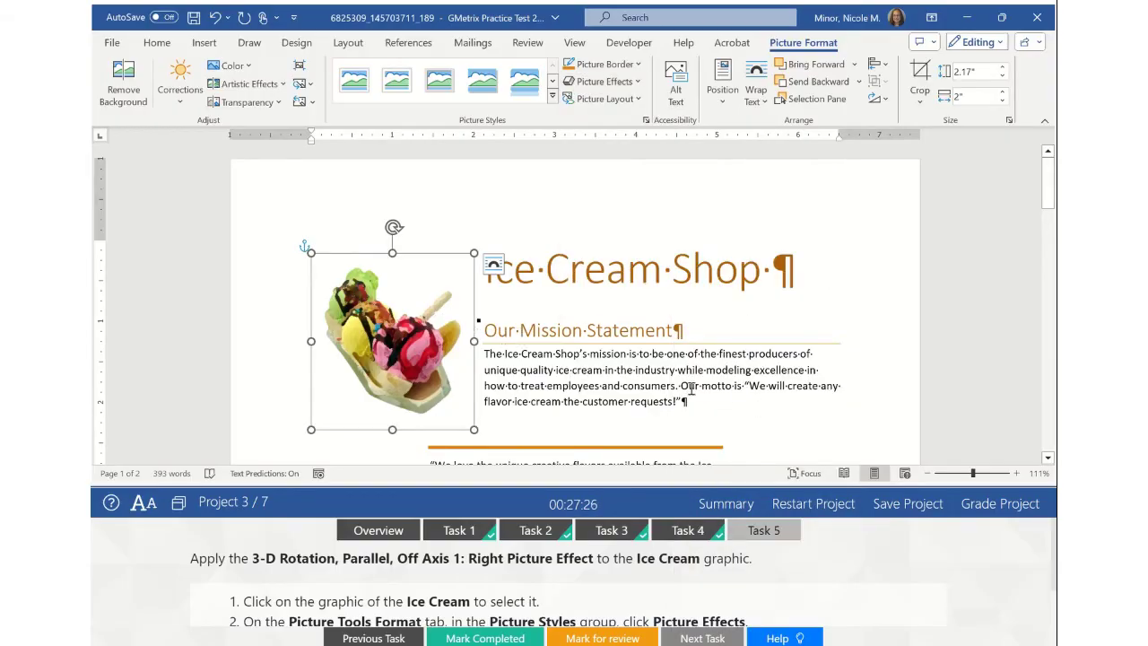
pyautogui.click(482, 638)
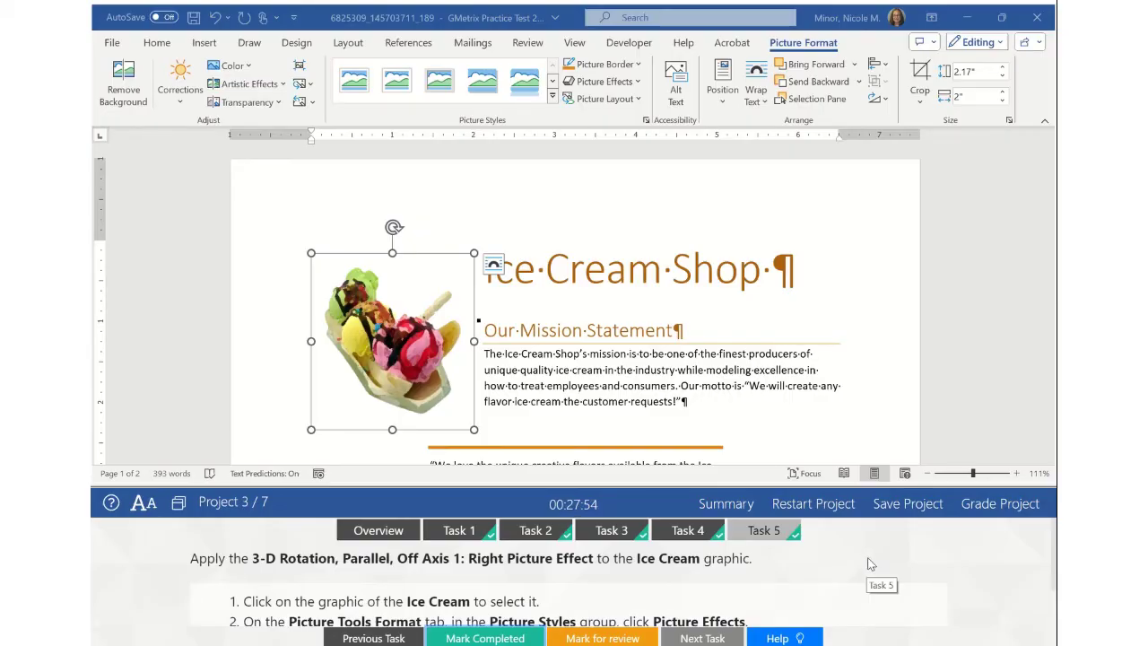
# - Grade the Ice Cream project and continue to the next project
pyautogui.click(1000, 507)
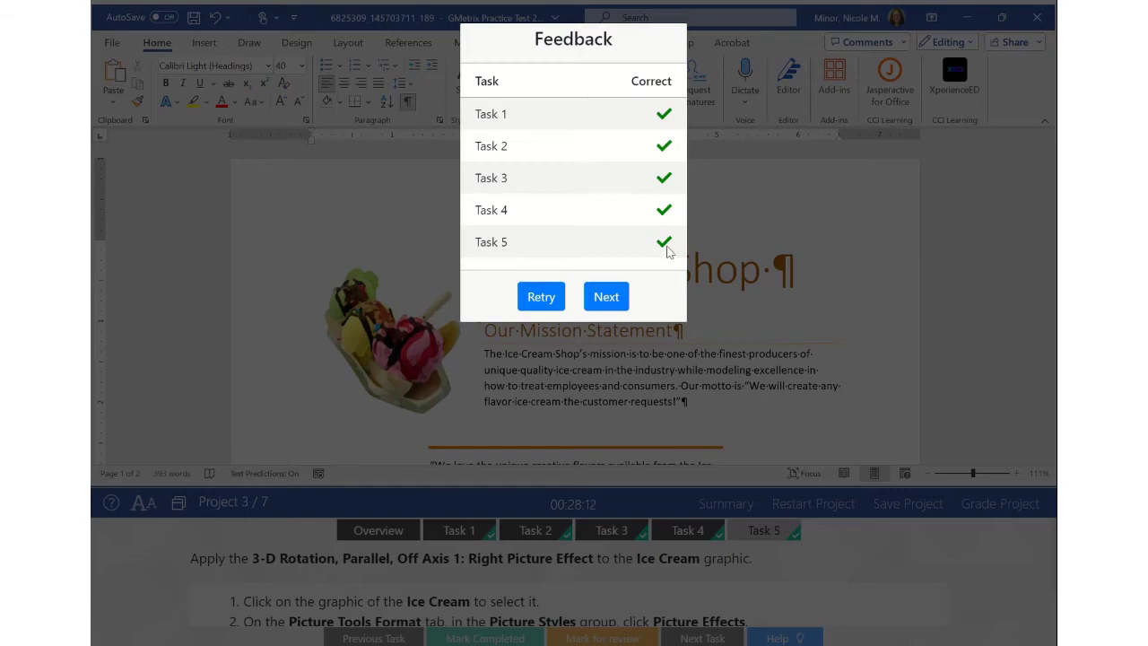
pyautogui.click(607, 297)
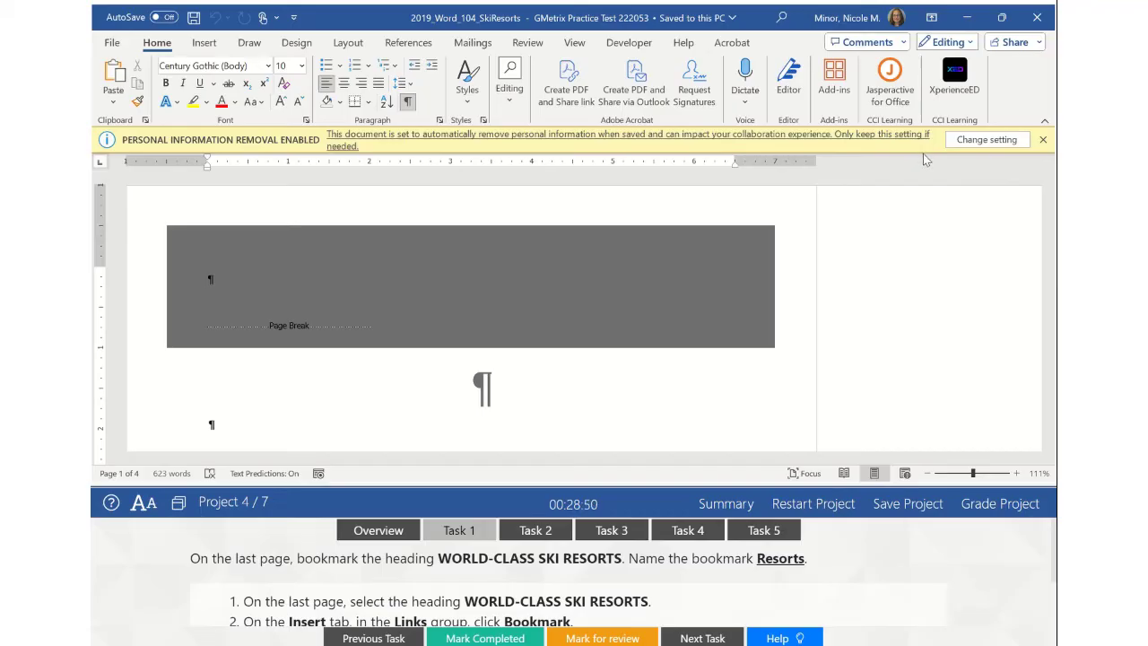
# - Change the document's personal information removal setting, then go to Task 1 and hide its help instructions
pyautogui.click(985, 141)
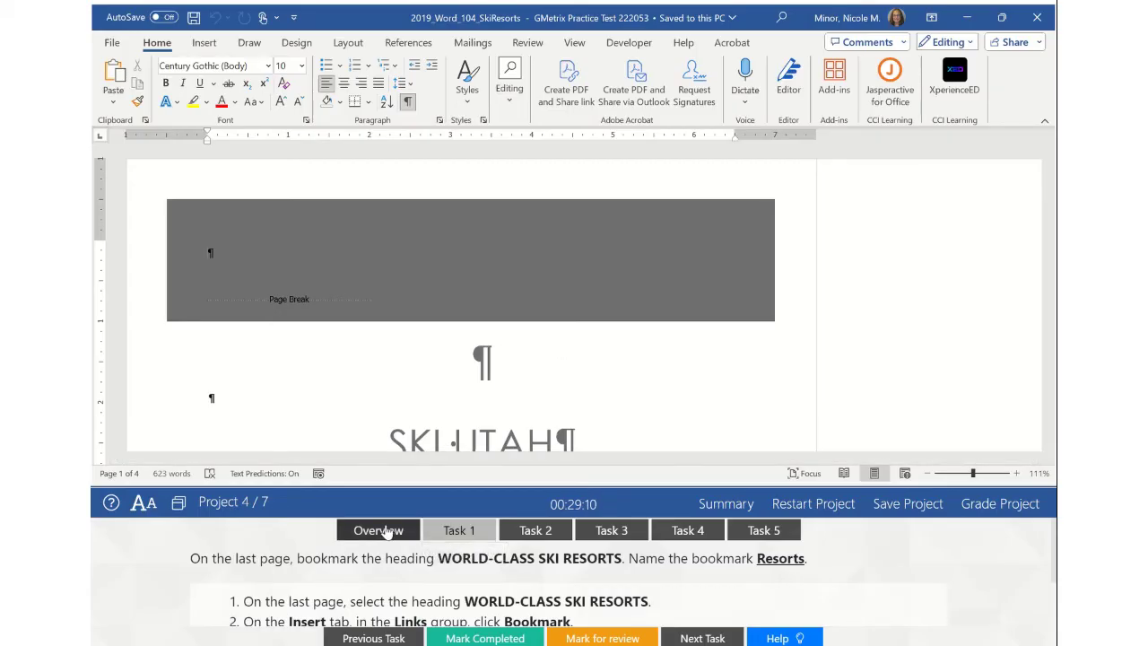
pyautogui.click(459, 534)
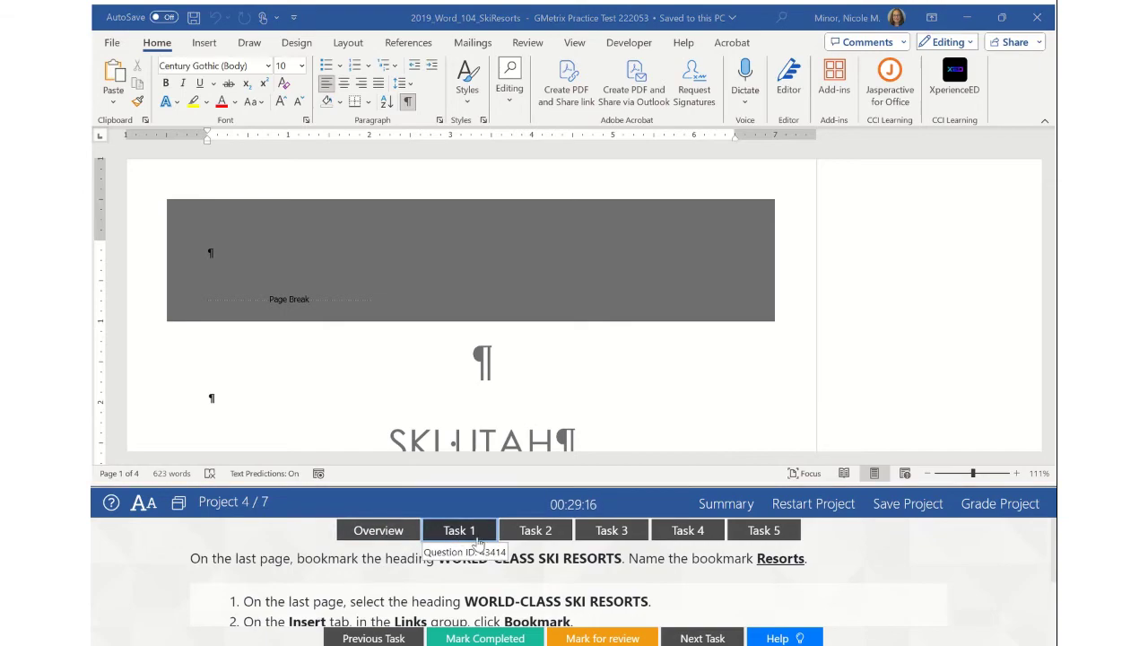
pyautogui.click(778, 638)
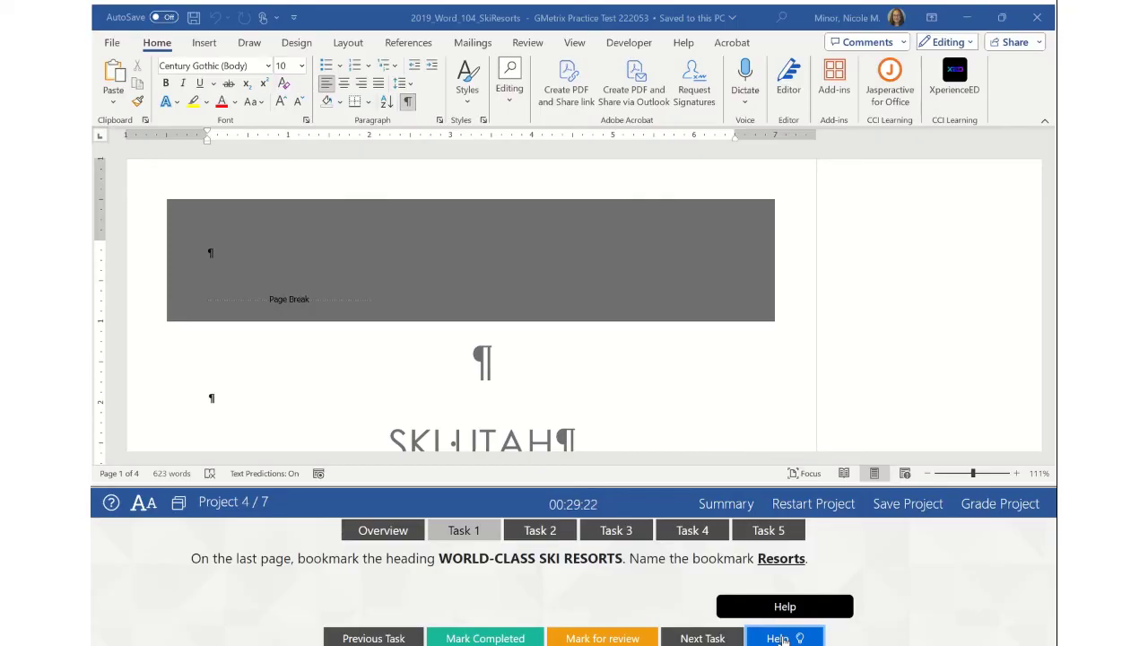
# - Show the help instructions for Task 1 and go to the document's last page using the page thumbnails
pyautogui.click(779, 638)
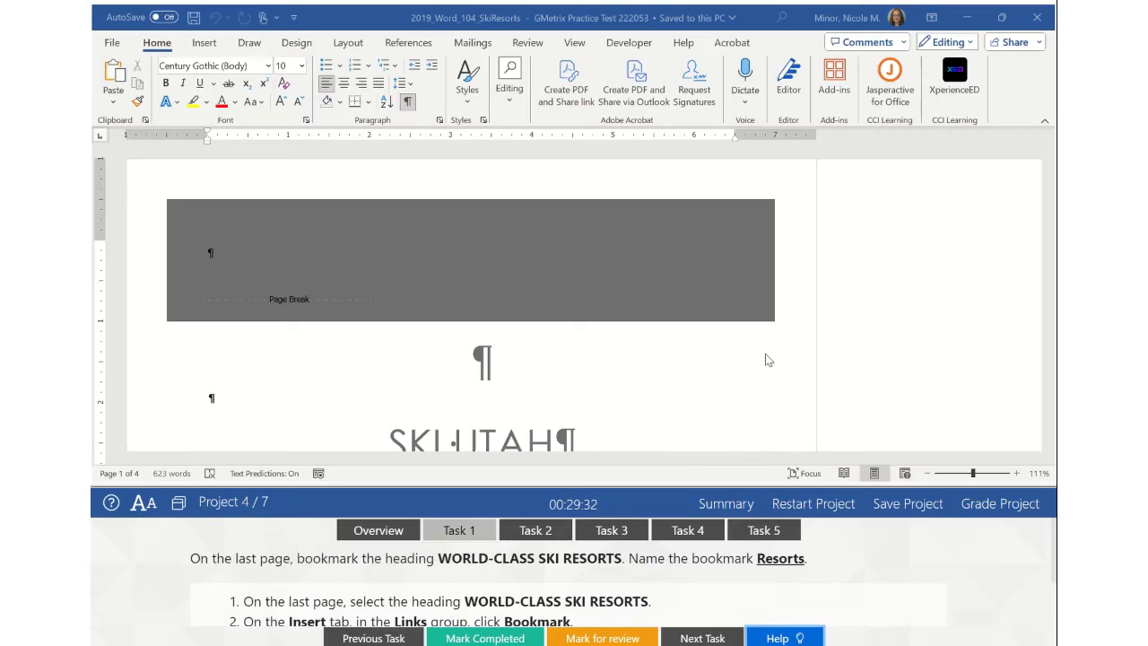
pyautogui.click(238, 393)
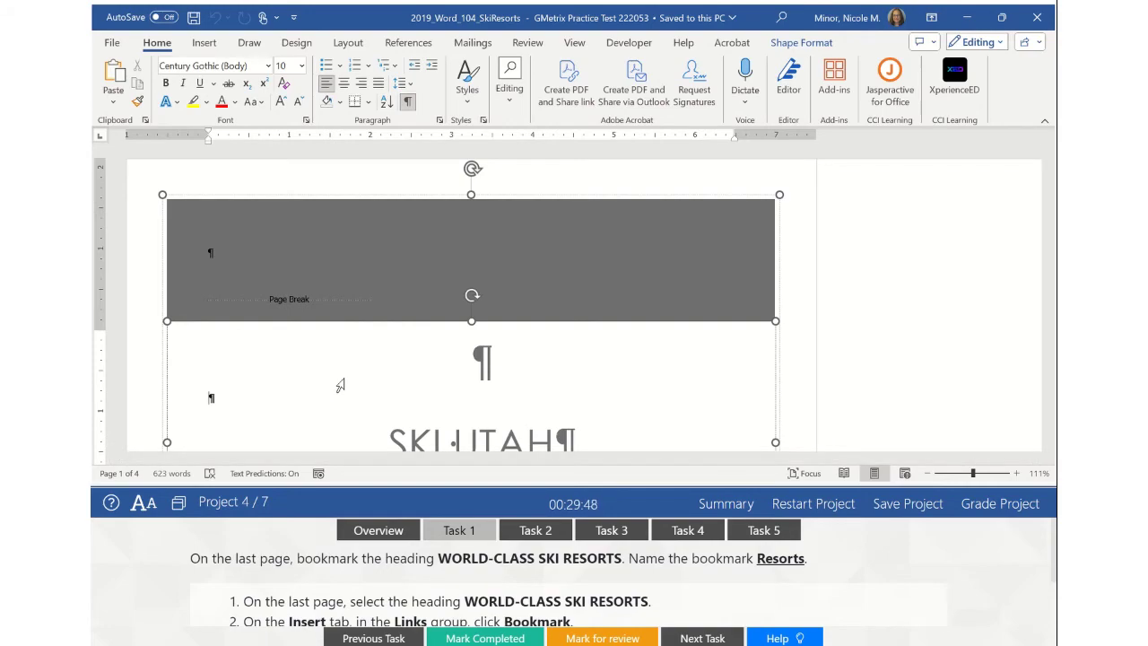
pyautogui.hotkey('ctrl', 'f')
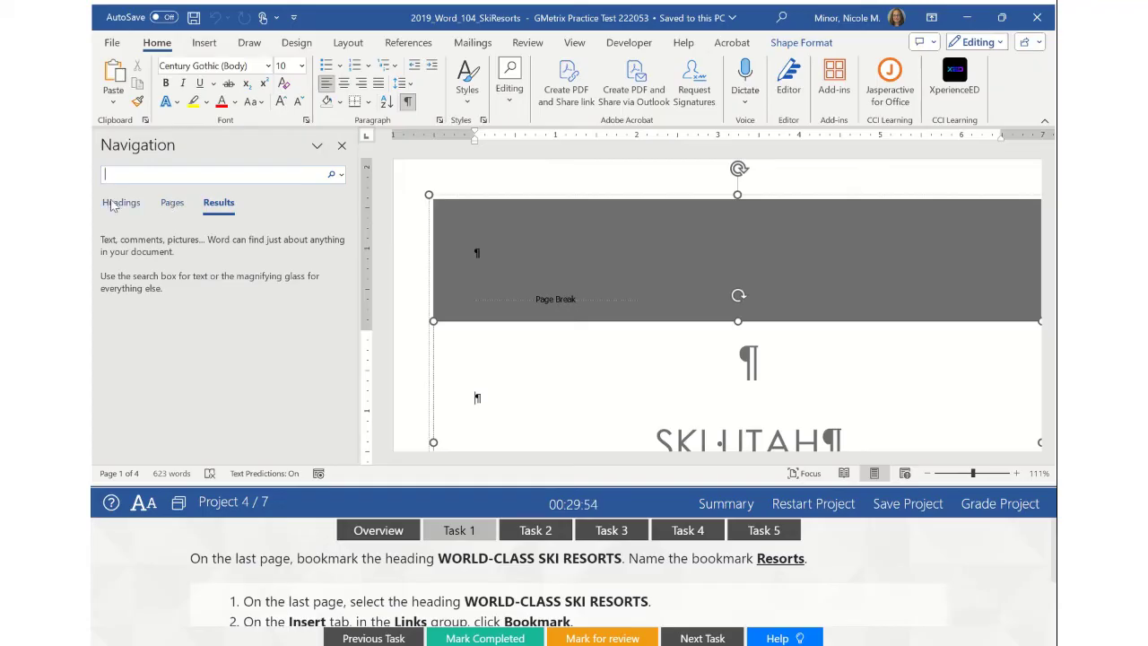
pyautogui.click(172, 203)
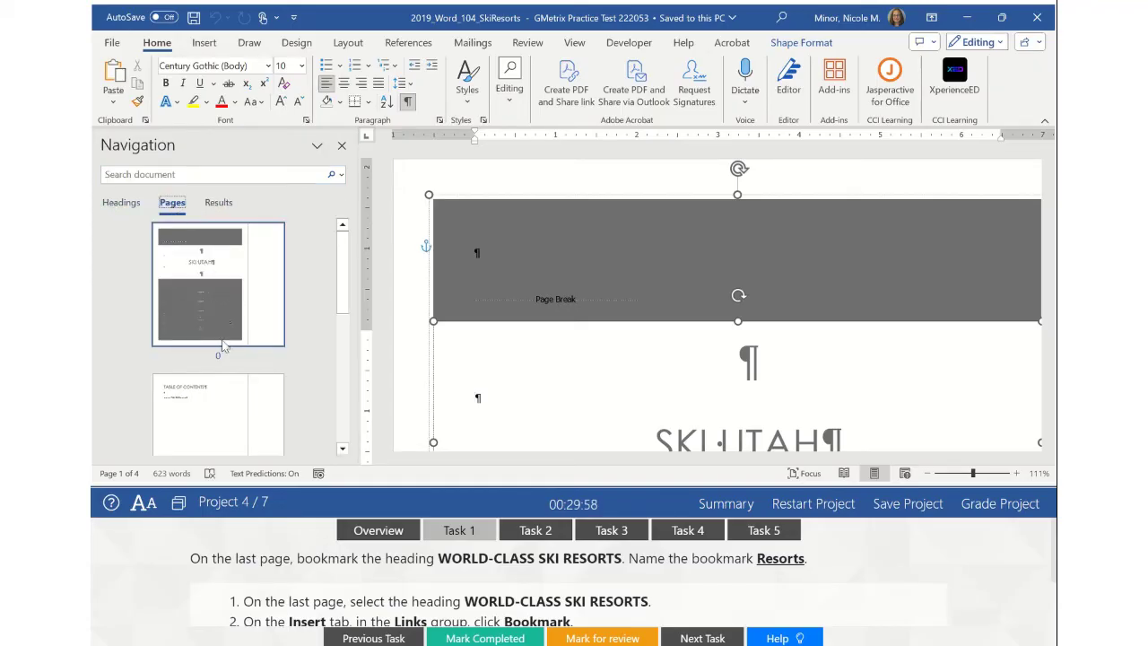
pyautogui.scroll(-5, 217, 350)
pyautogui.scroll(5, 212, 362)
pyautogui.scroll(-5, 196, 315)
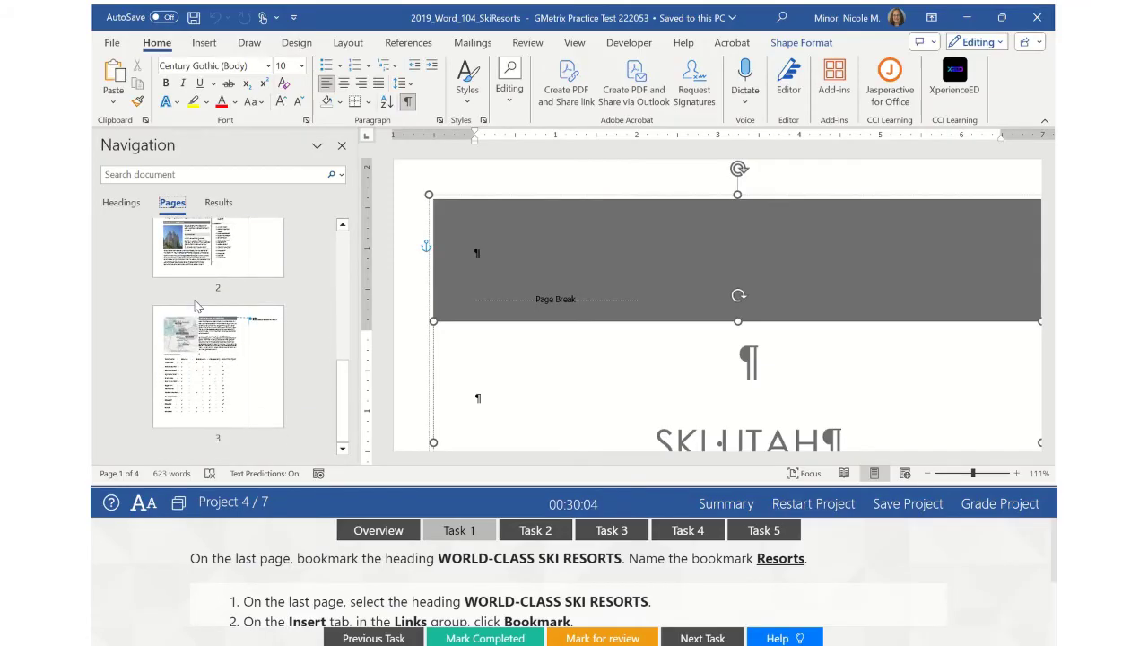
pyautogui.click(209, 349)
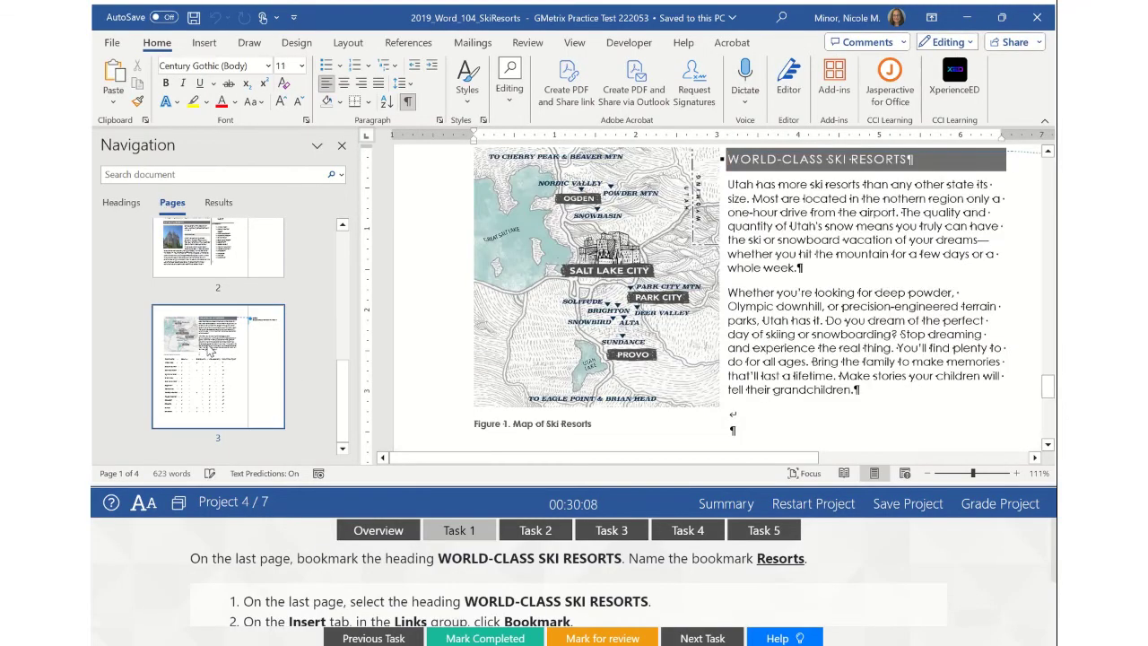
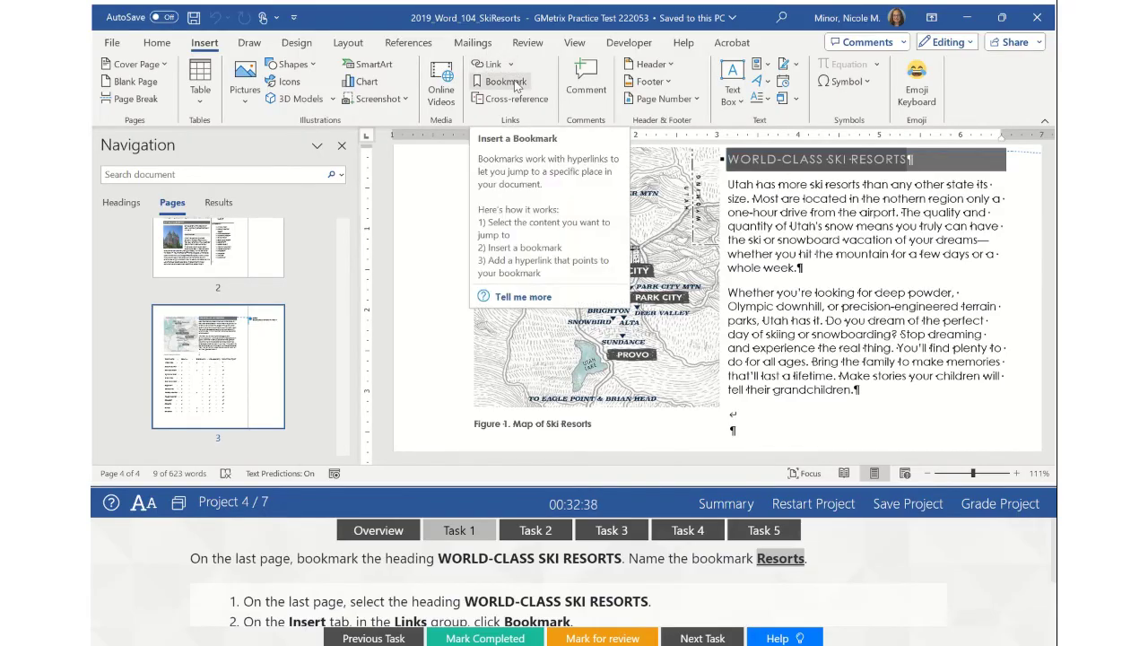
# - Bookmark the heading WORLD-CLASS SKI RESORTS as Resorts and mark Task 1 completed
pyautogui.click(515, 83)
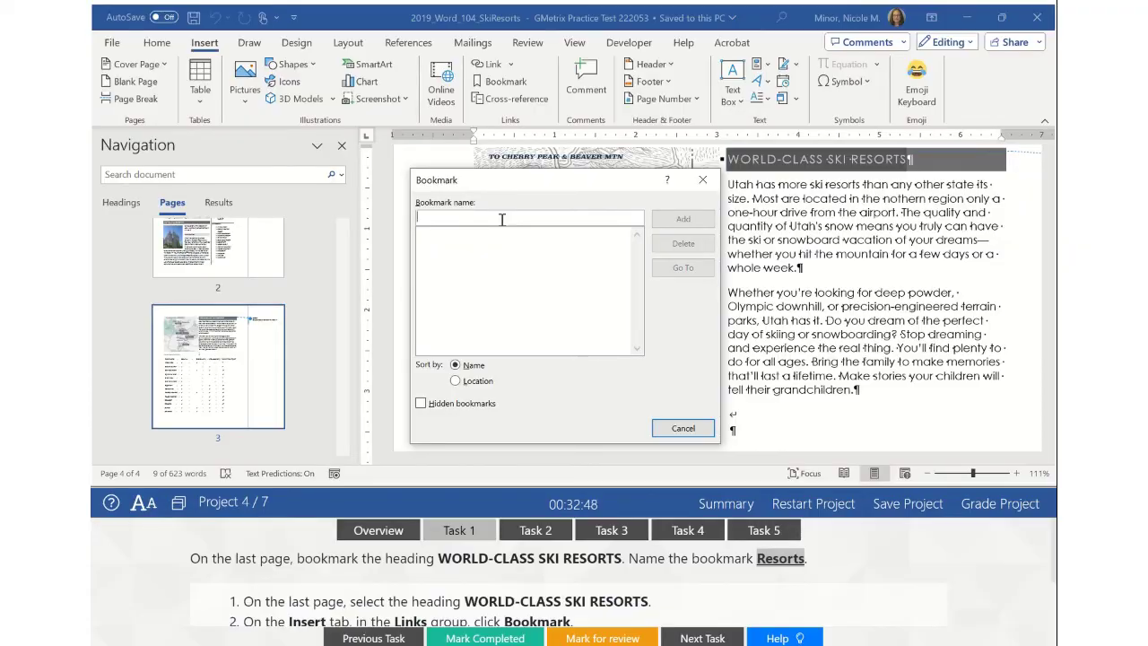
pyautogui.write('Resorts')
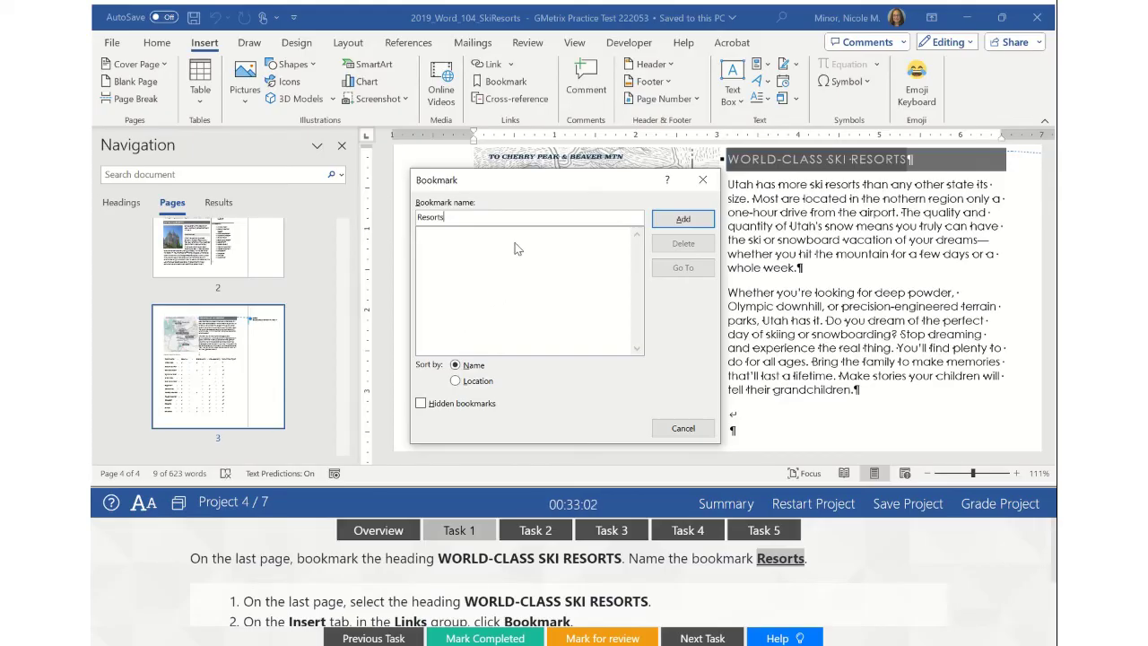
pyautogui.click(682, 220)
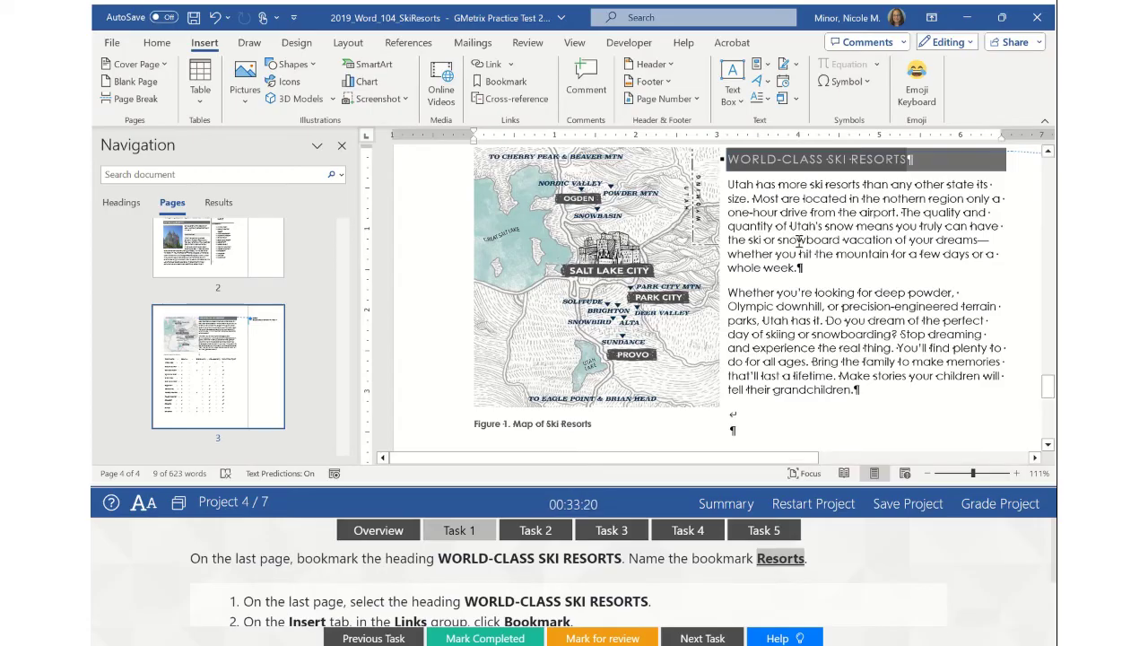
pyautogui.click(484, 637)
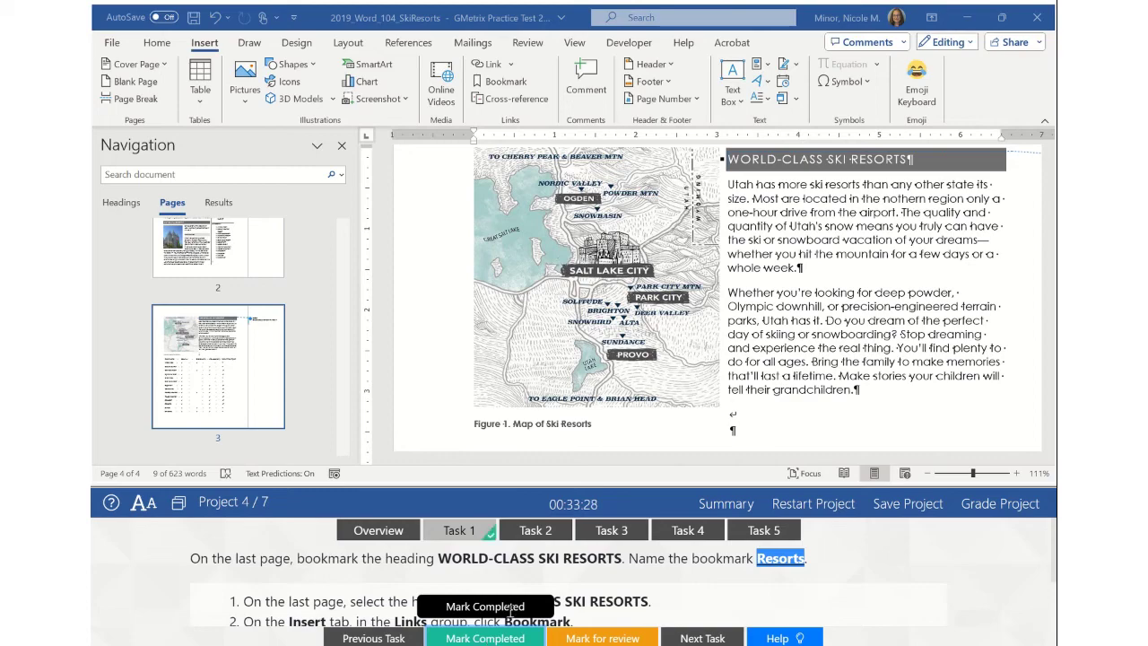
# - Go to Task 2, read its requirements, and place the insertion point in the empty paragraph below the TABLE OF CONTENTS heading
pyautogui.click(538, 532)
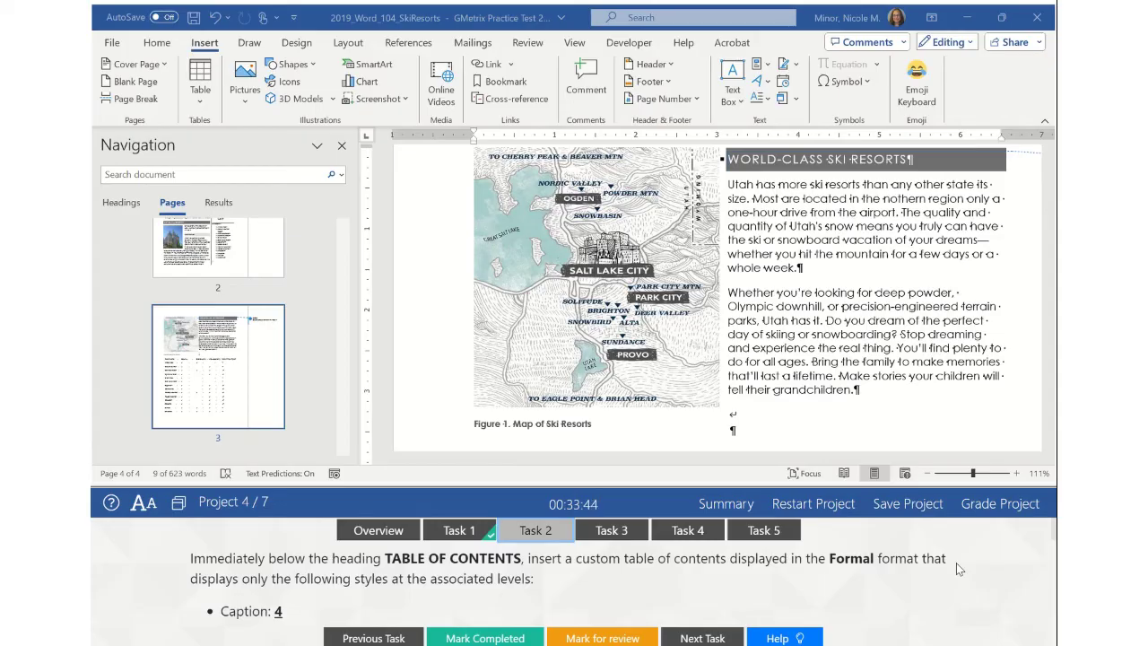
pyautogui.scroll(-1, 379, 597)
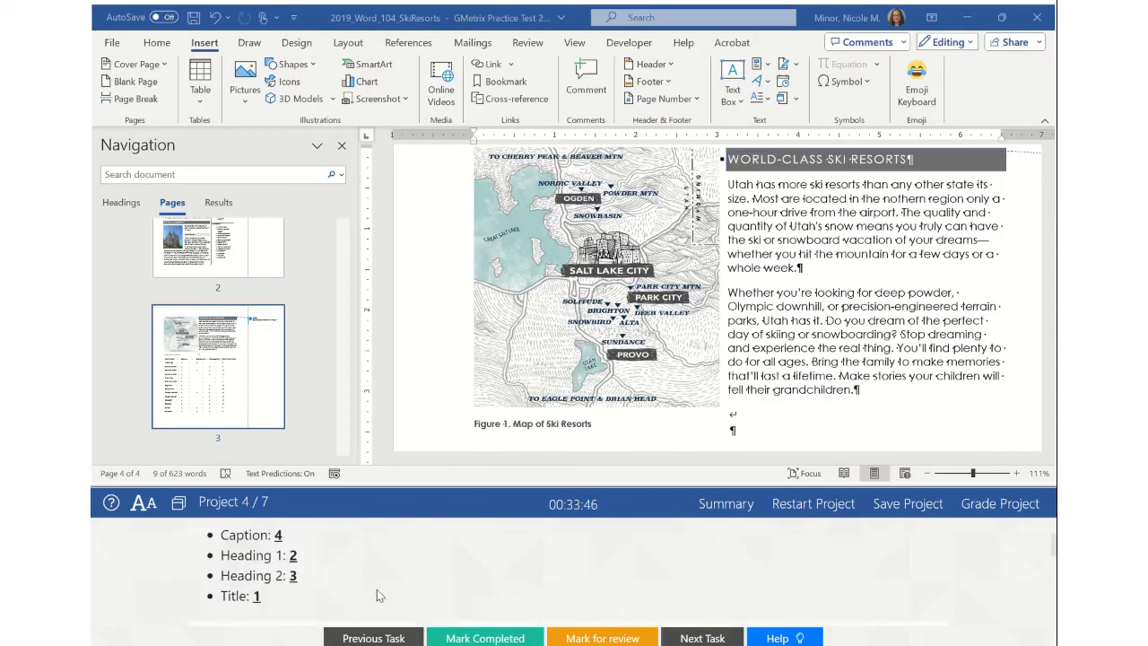
pyautogui.scroll(1, 380, 595)
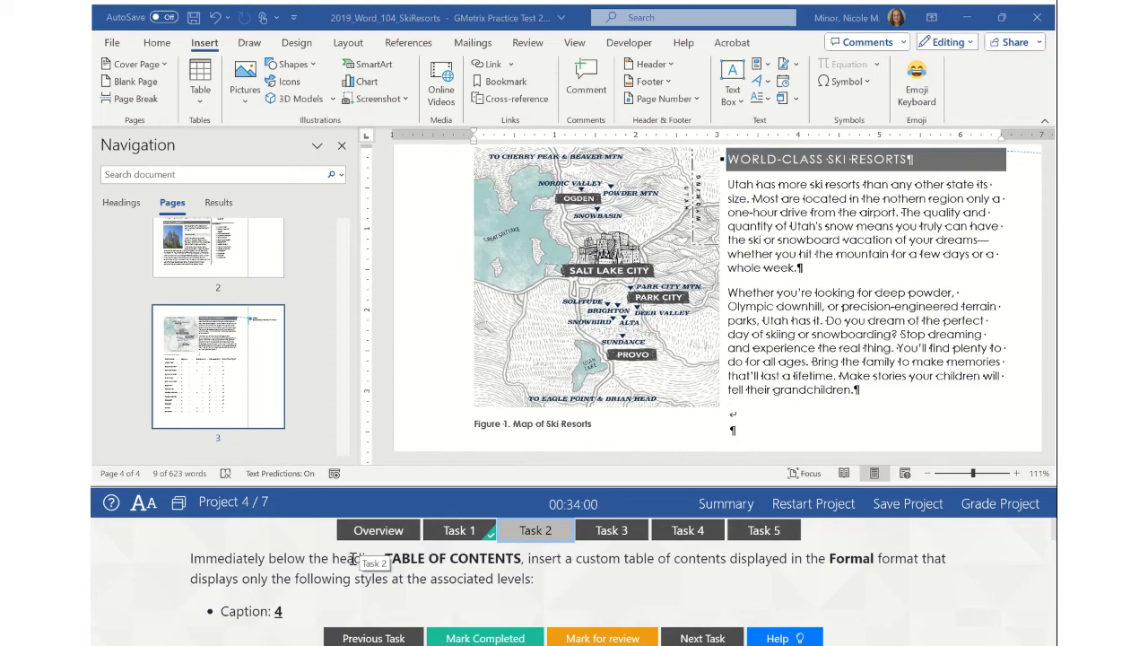
pyautogui.scroll(5, 215, 372)
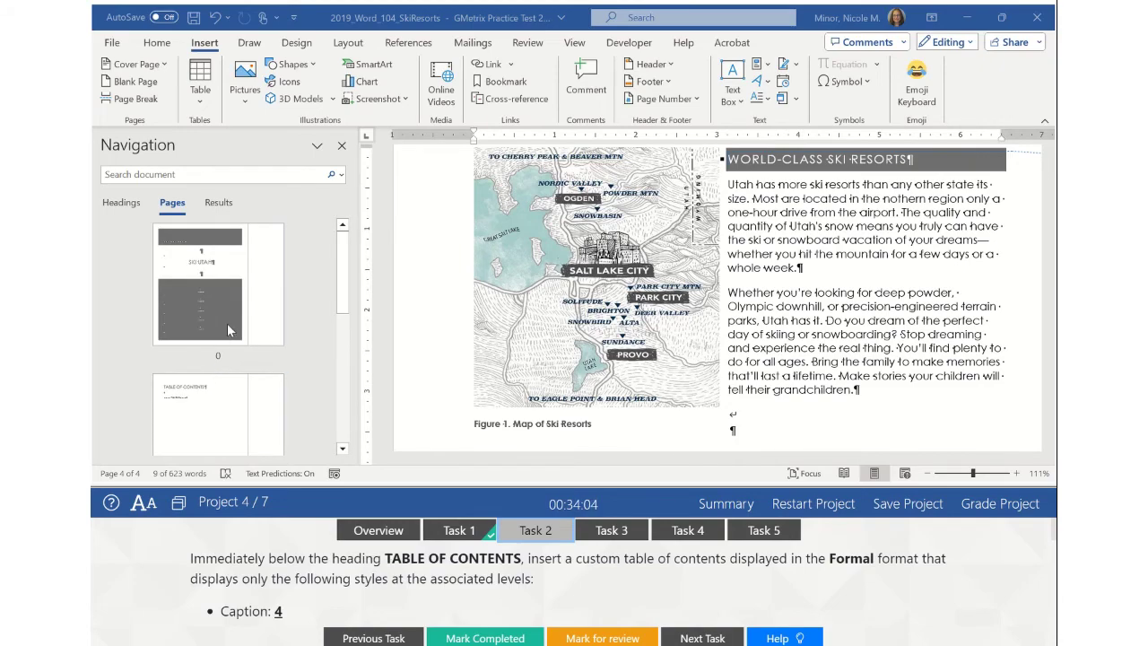
pyautogui.scroll(-1, 215, 296)
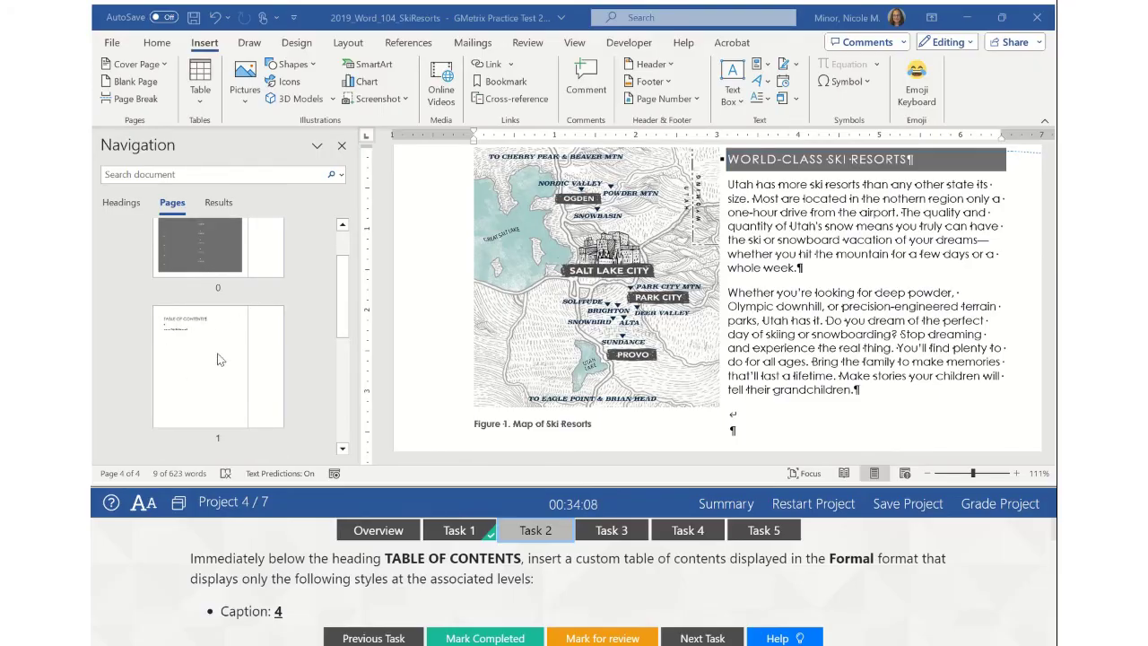
pyautogui.click(213, 375)
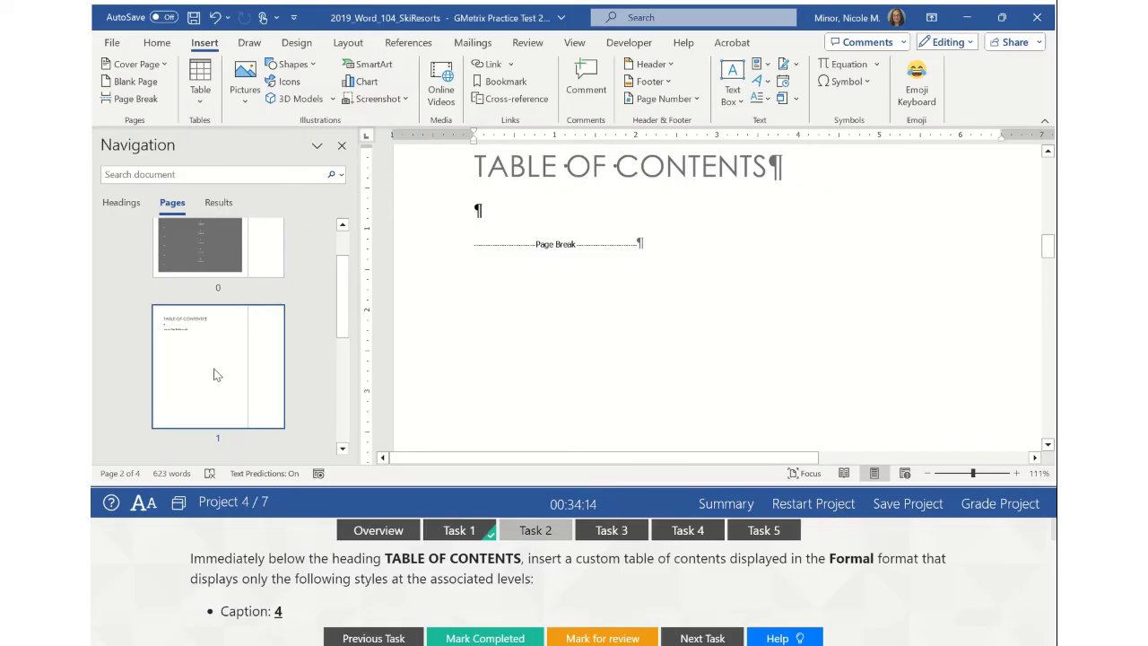
pyautogui.click(487, 209)
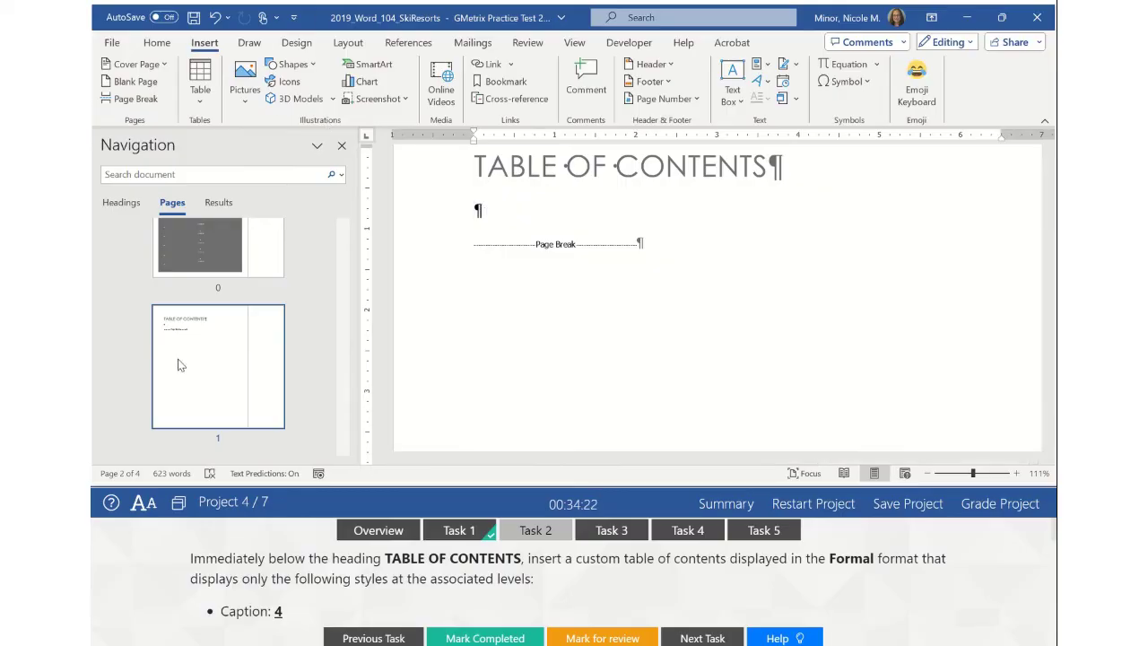
pyautogui.scroll(2, 236, 358)
pyautogui.scroll(-2, 229, 310)
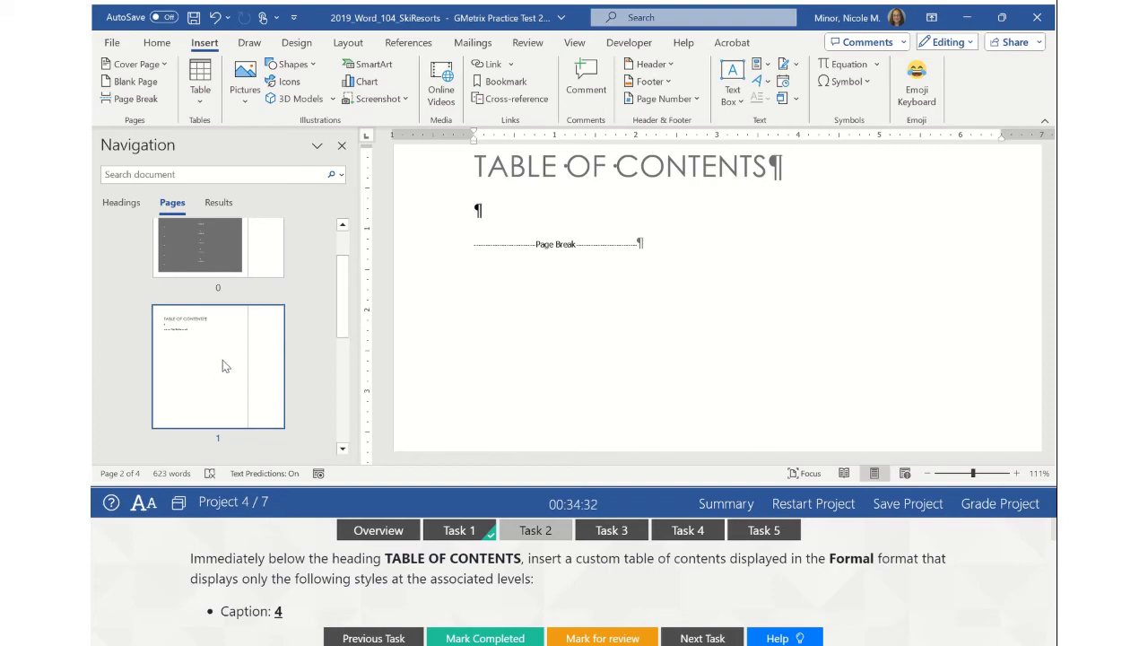
pyautogui.click(500, 214)
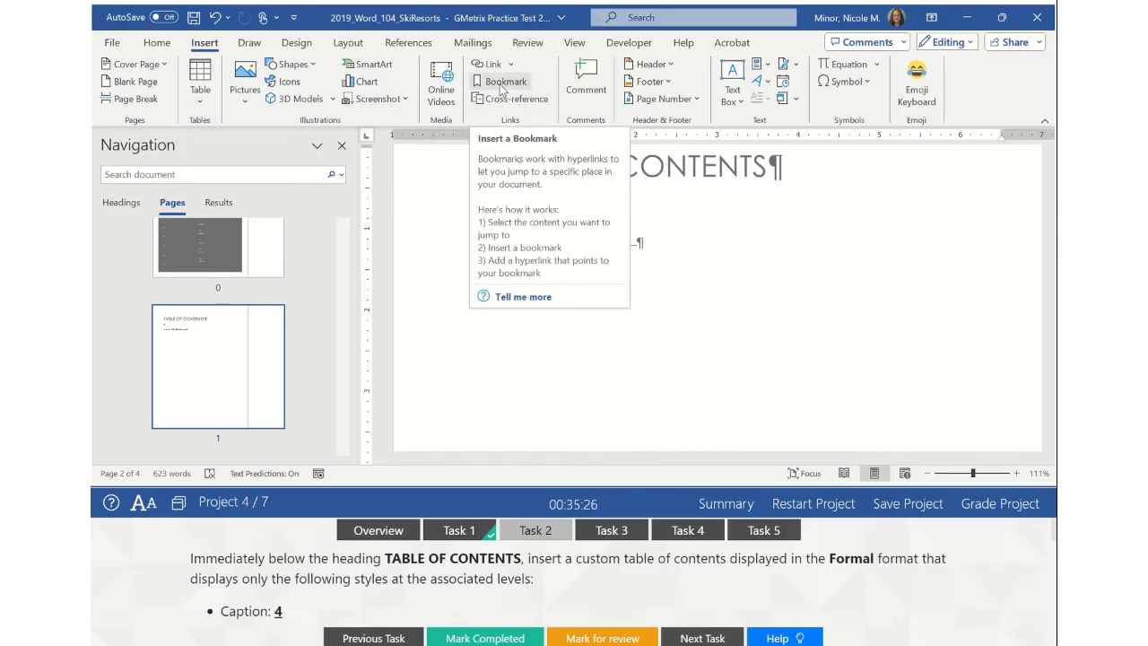
# - Start a custom table of contents with the Formal format and 4 levels shown
pyautogui.click(400, 46)
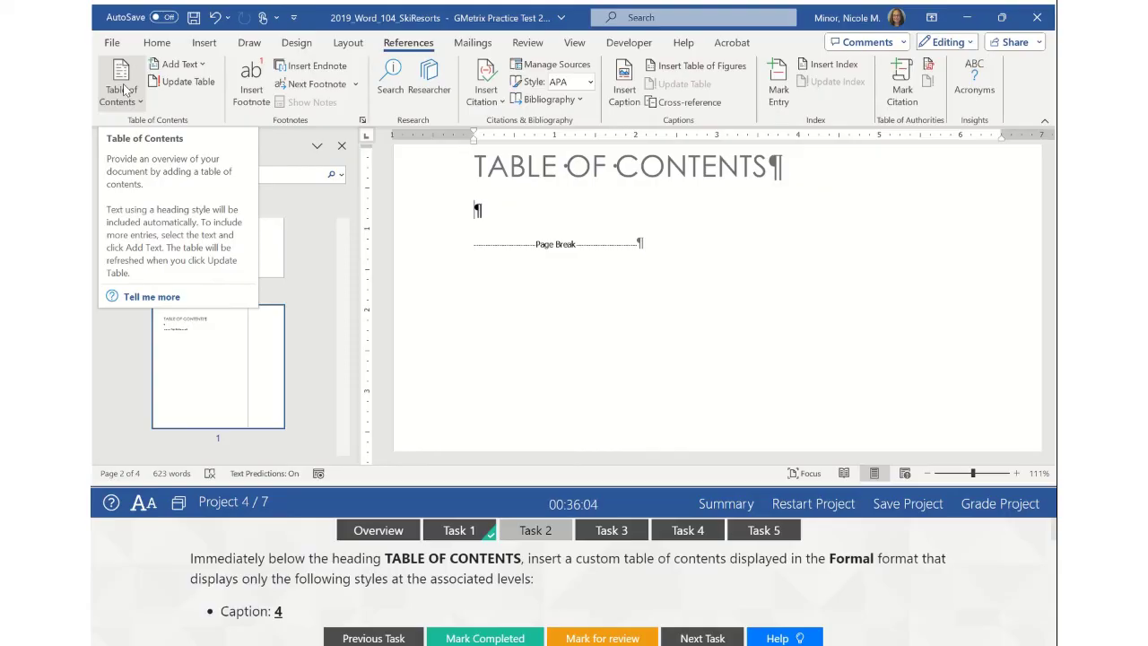
pyautogui.click(132, 104)
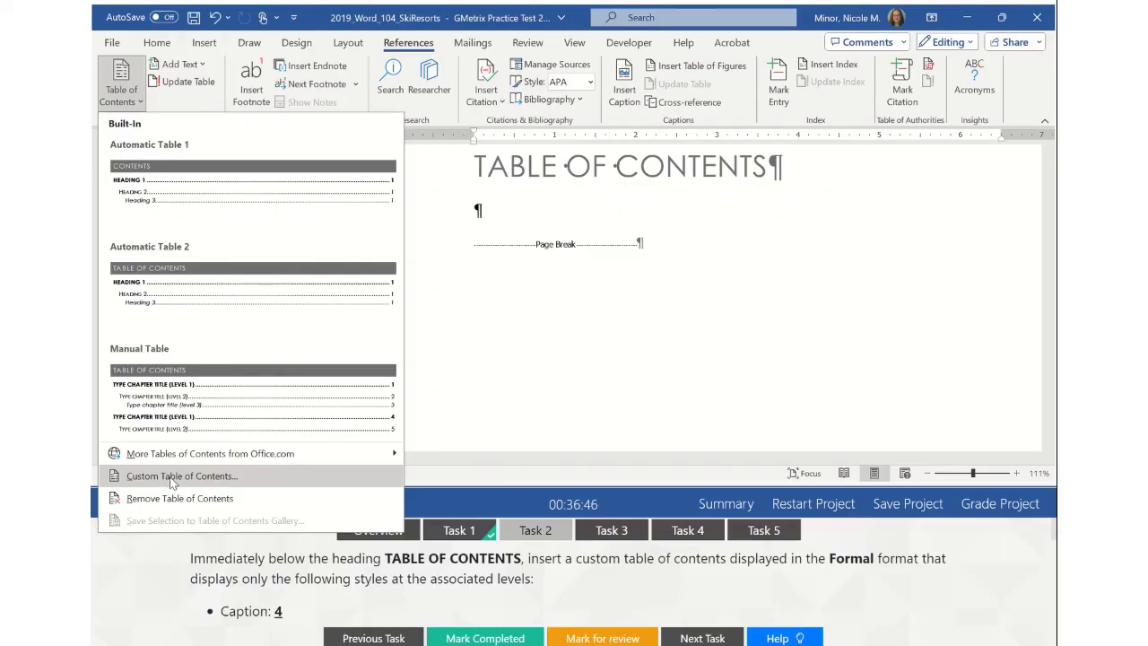
pyautogui.click(172, 483)
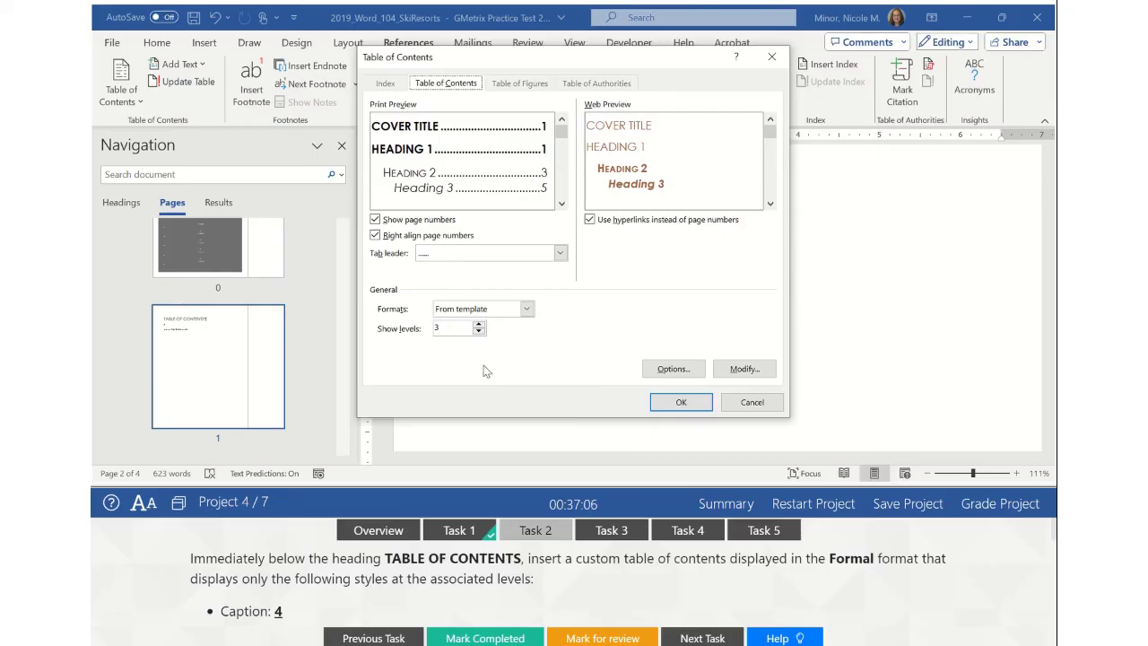
pyautogui.click(527, 310)
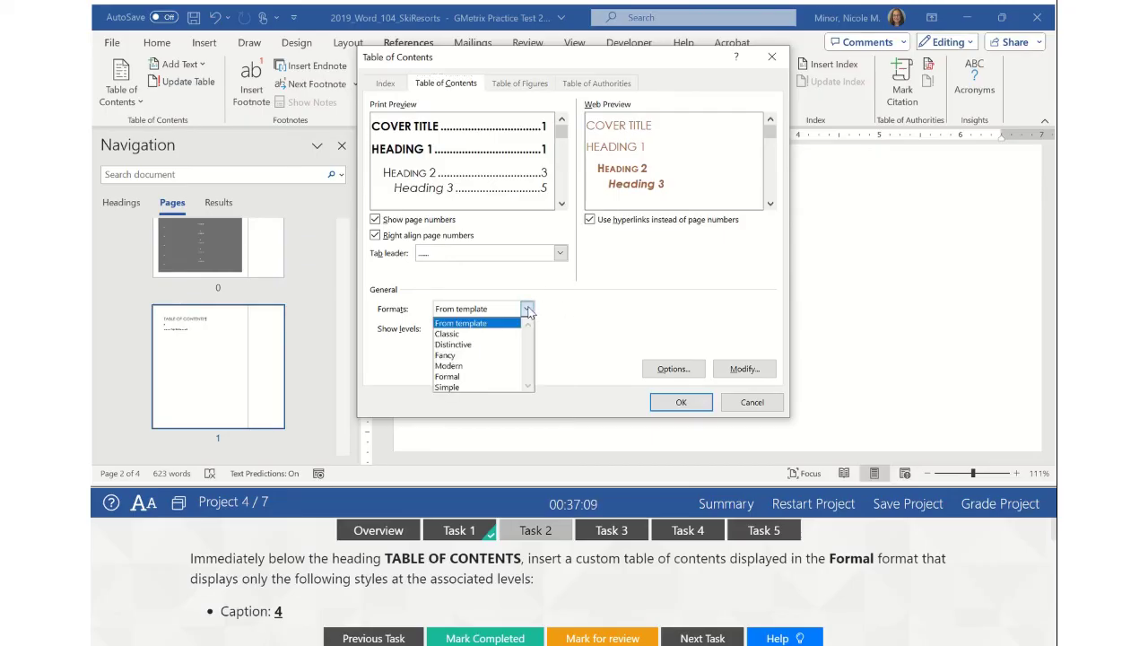
pyautogui.click(487, 380)
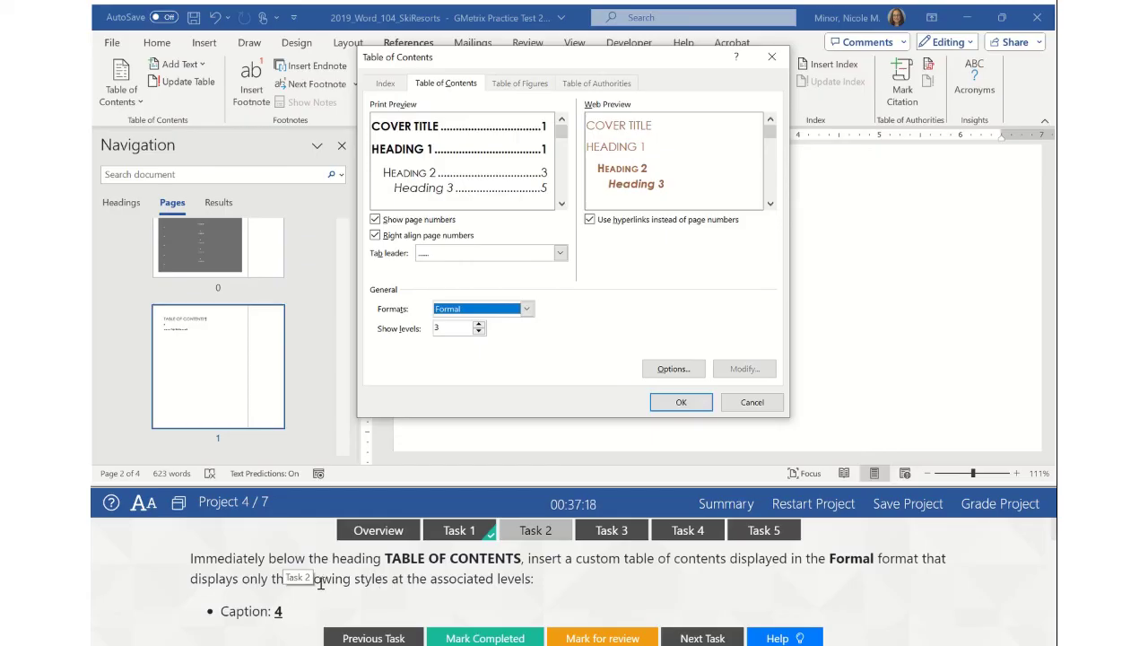
pyautogui.scroll(-1, 320, 583)
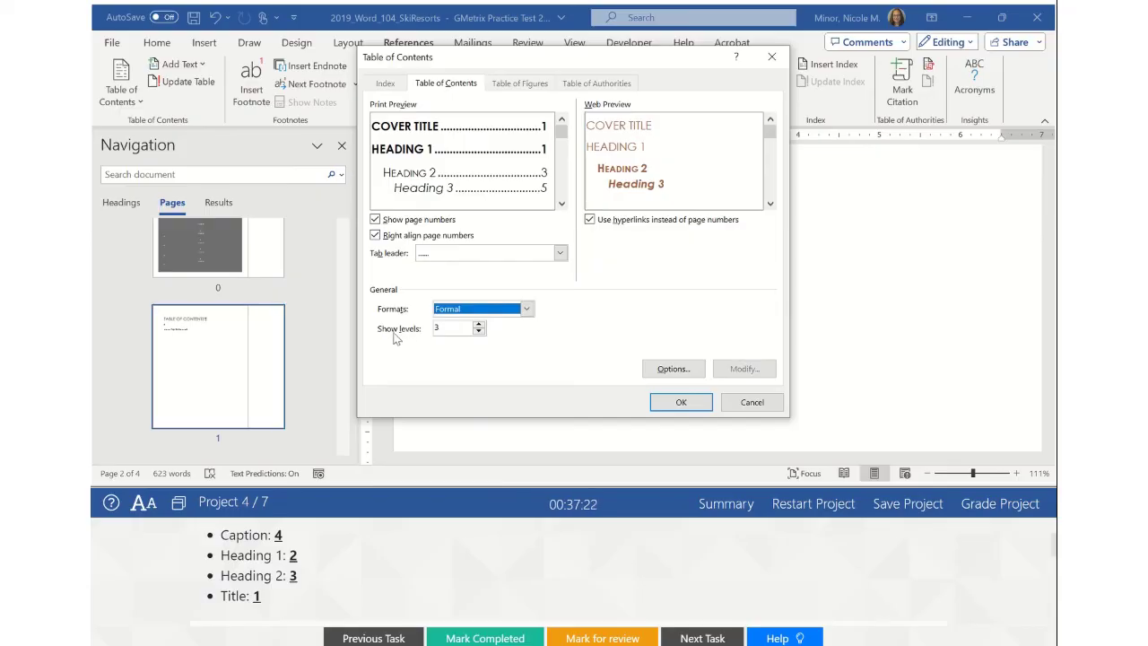
pyautogui.click(478, 326)
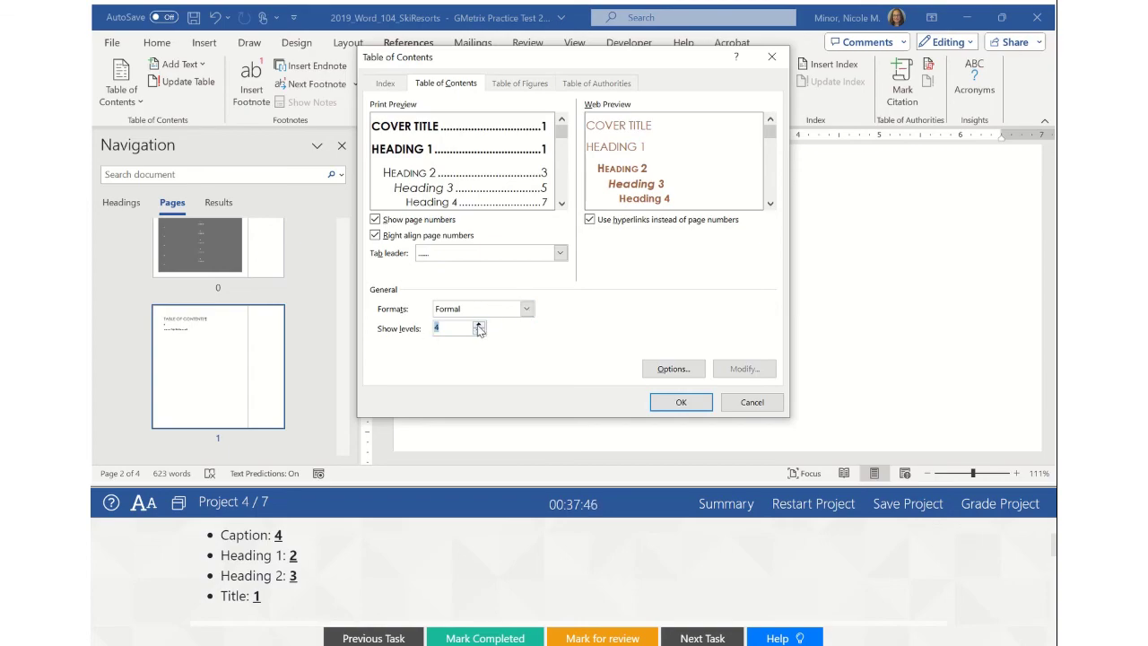
# - In the table of contents options, assign the Caption style to TOC level 4 and clear the level for Cover Title
pyautogui.click(671, 369)
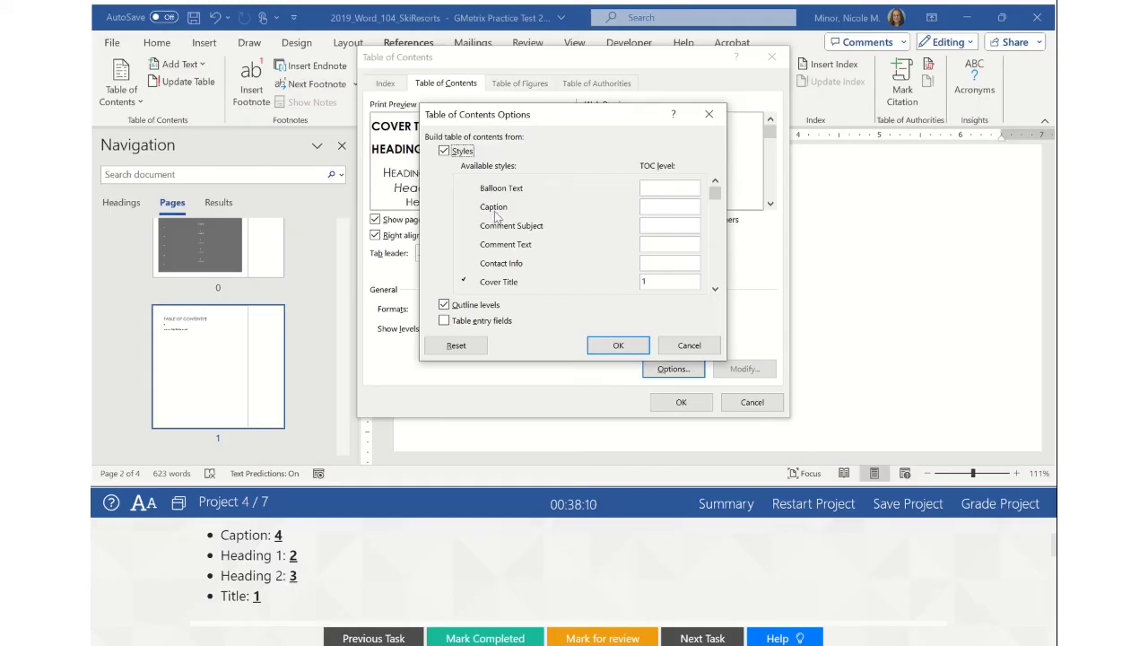
pyautogui.click(666, 206)
pyautogui.write('4')
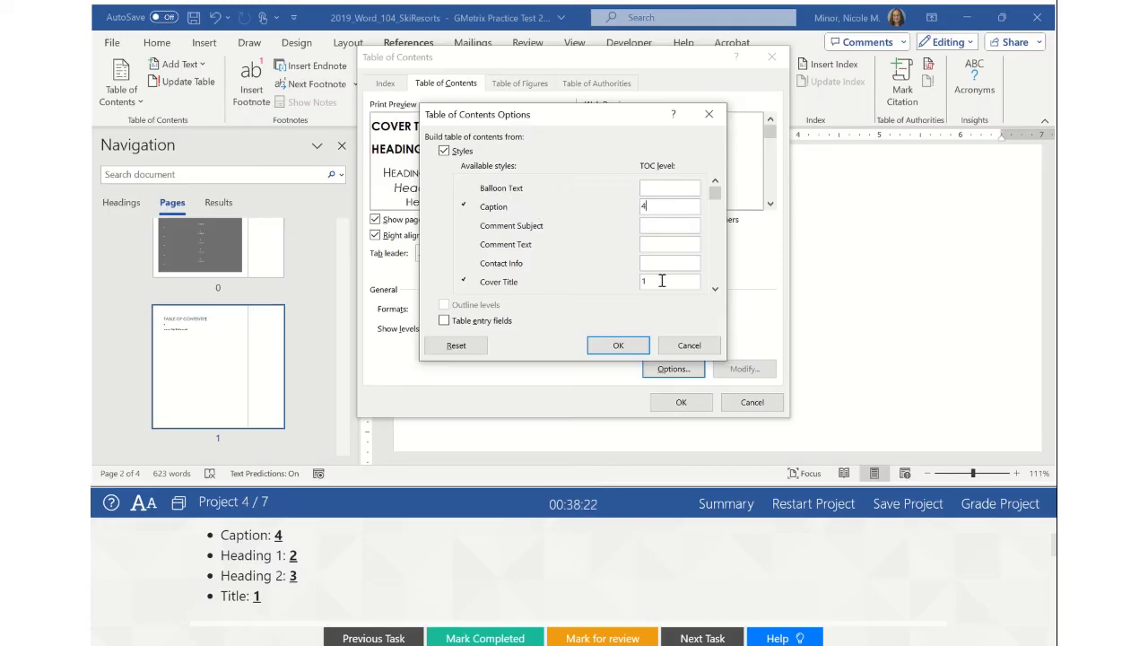
pyautogui.click(715, 289)
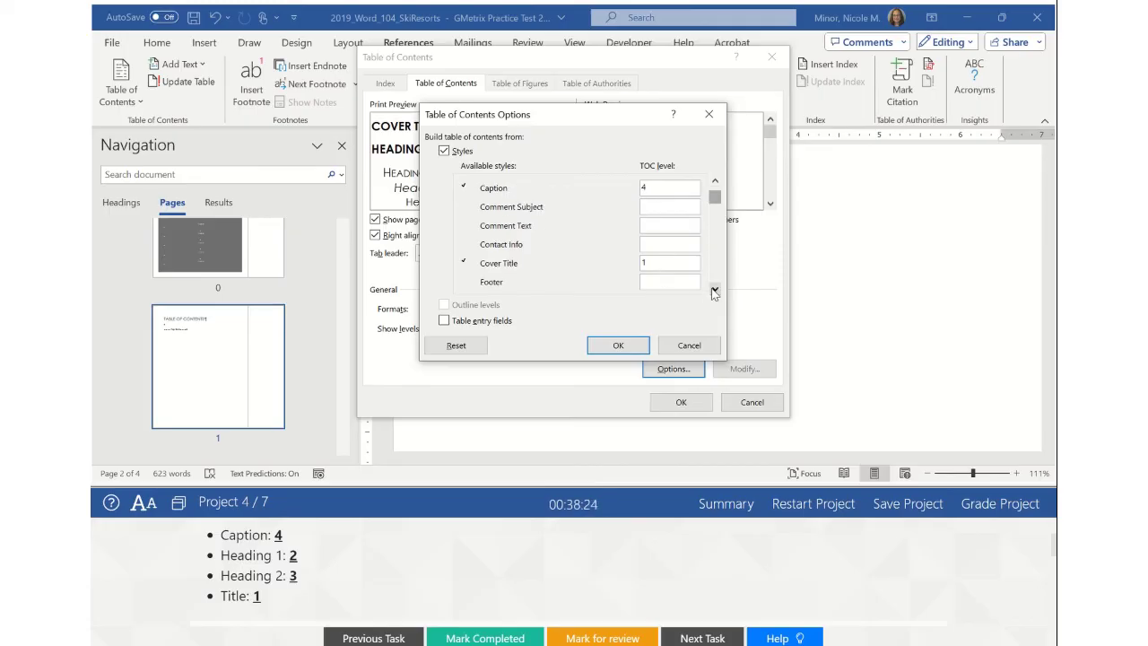
pyautogui.click(715, 289)
pyautogui.click(715, 289)
pyautogui.click(714, 289)
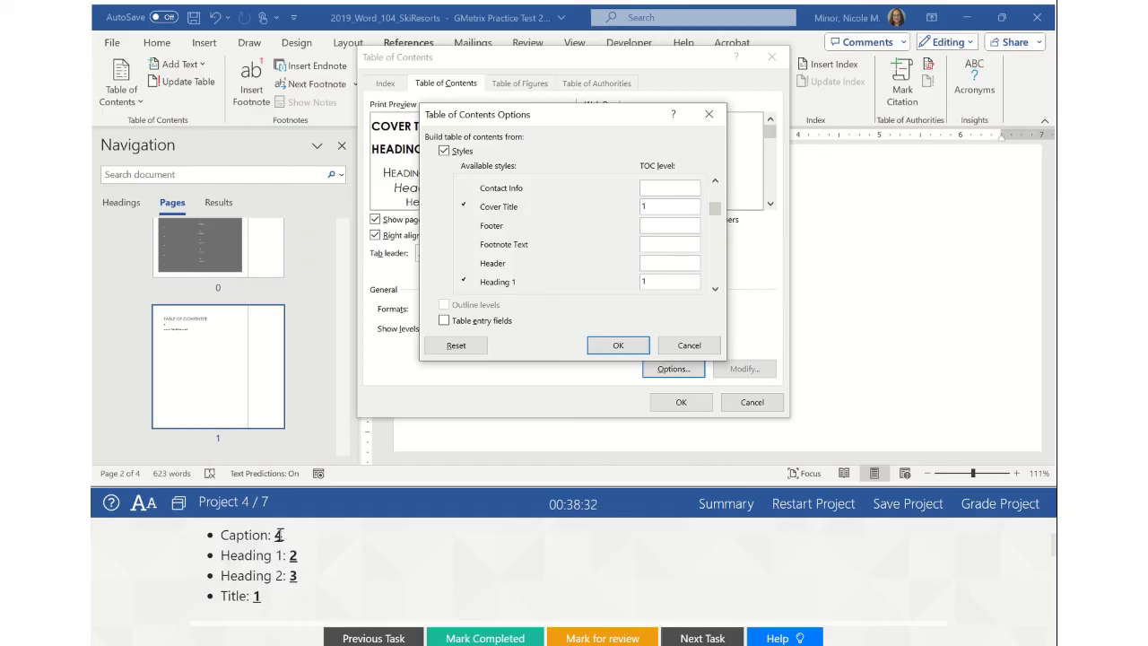
pyautogui.click(652, 207)
pyautogui.press('BackSpace')
# - Assign Heading 1 to TOC level 2 and Heading 2 to TOC level 3
pyautogui.click(714, 291)
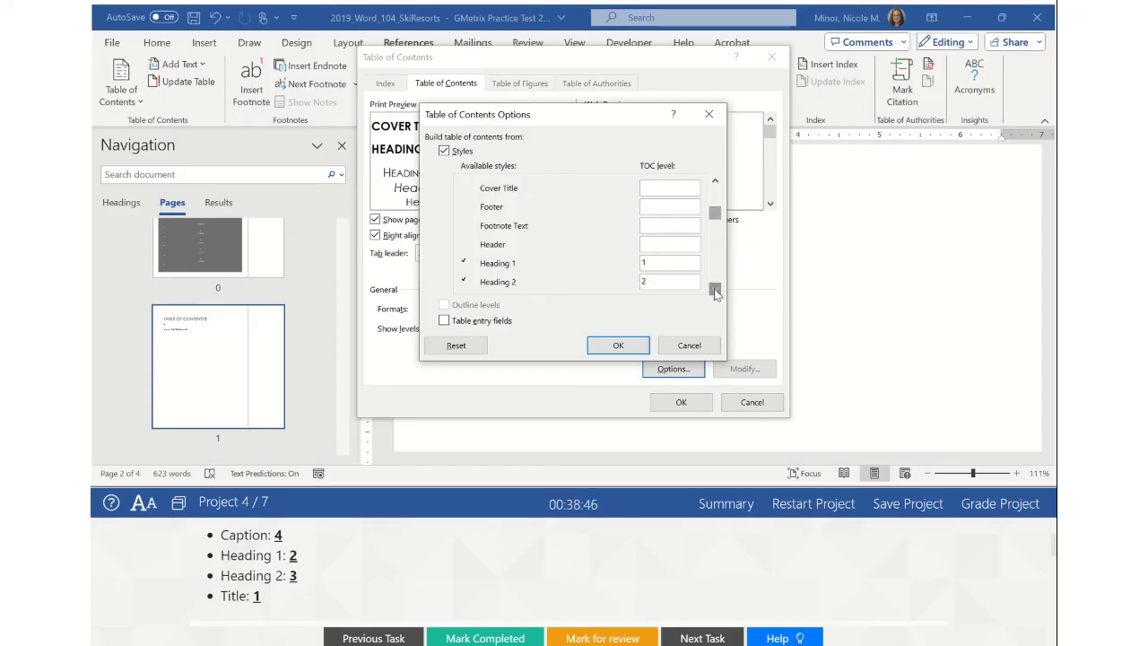
pyautogui.click(714, 290)
pyautogui.click(715, 290)
pyautogui.click(715, 291)
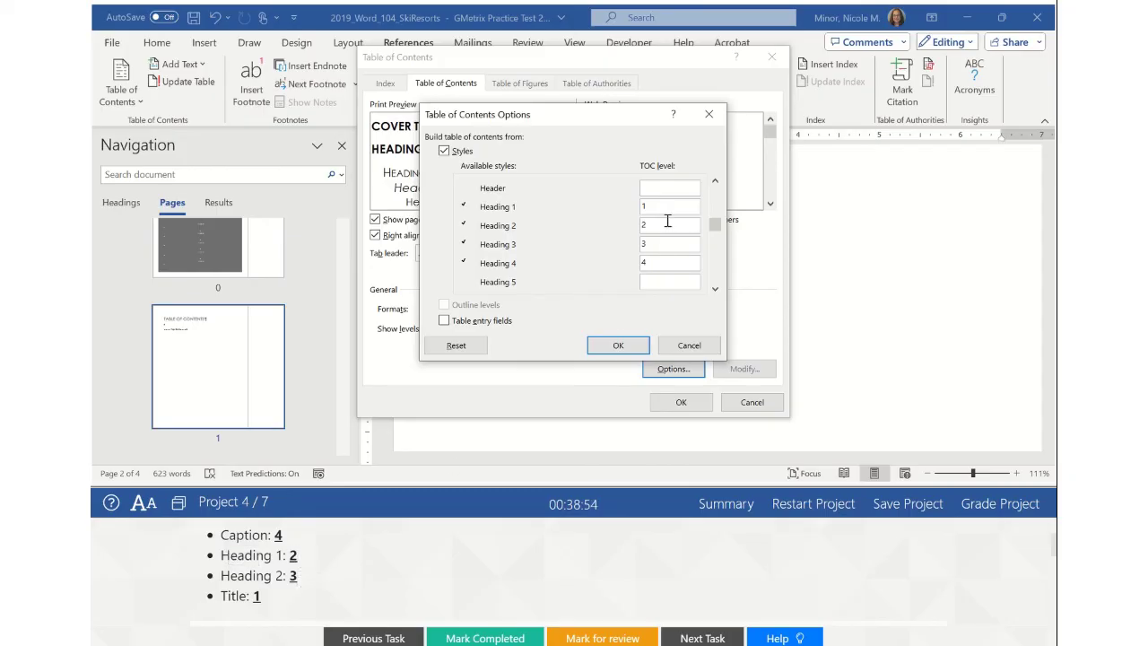
pyautogui.moveTo(649, 204); pyautogui.dragTo(633, 204)
pyautogui.write('2')
pyautogui.moveTo(668, 206); pyautogui.dragTo(614, 194)
pyautogui.click(292, 575)
pyautogui.click(672, 224)
pyautogui.moveTo(660, 224); pyautogui.dragTo(635, 222)
# - Clear the TOC levels for the Heading 3 and Heading 4 styles
pyautogui.click(680, 244)
pyautogui.press('BackSpace')
pyautogui.click(669, 264)
pyautogui.press('BackSpace')
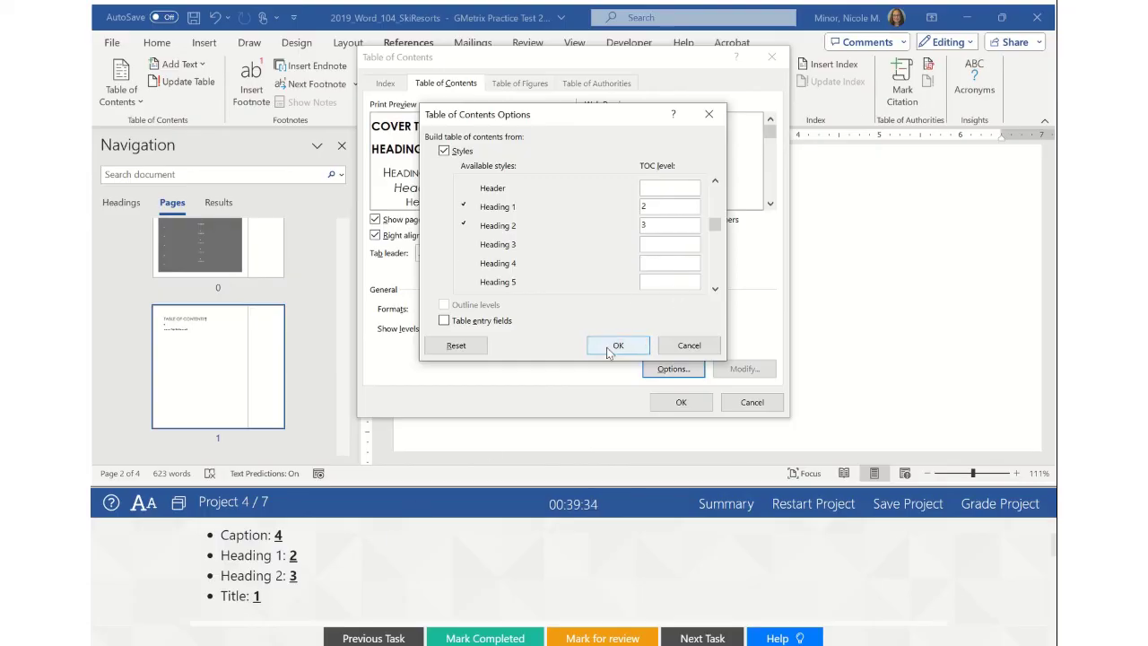
# - Assign the Title style to TOC level 1 in the table of contents options
pyautogui.click(715, 289)
pyautogui.click(715, 289)
pyautogui.click(715, 291)
pyautogui.click(714, 291)
pyautogui.click(715, 291)
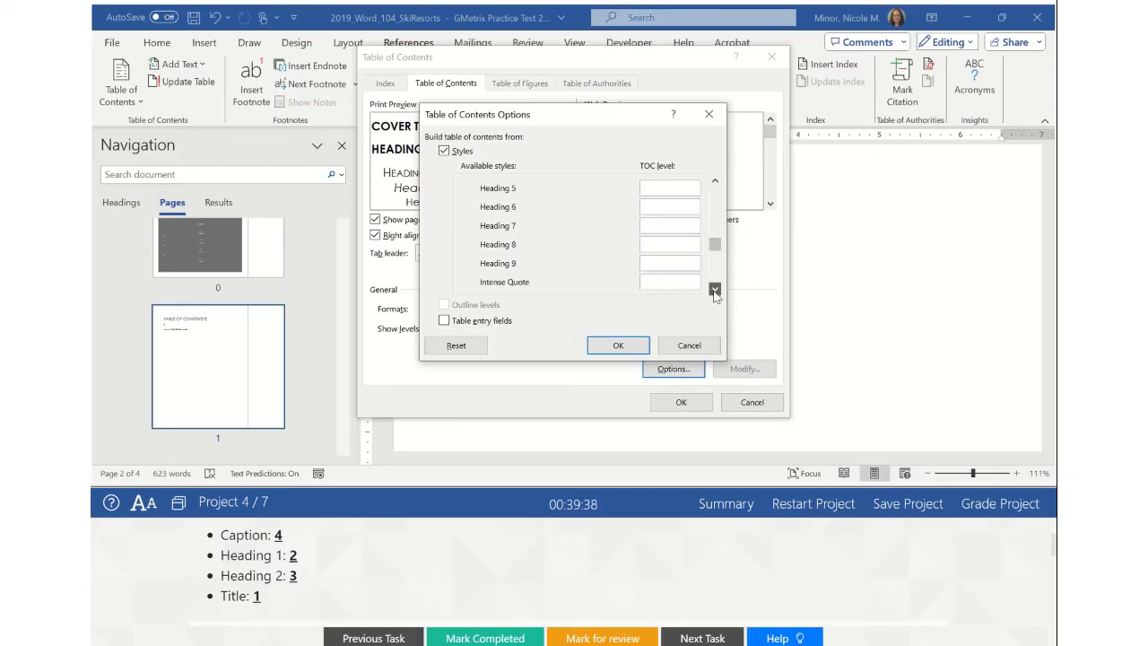
pyautogui.click(714, 291)
pyautogui.click(715, 291)
pyautogui.click(715, 291)
pyautogui.click(715, 291)
pyautogui.click(714, 291)
pyautogui.click(714, 291)
pyautogui.click(714, 291)
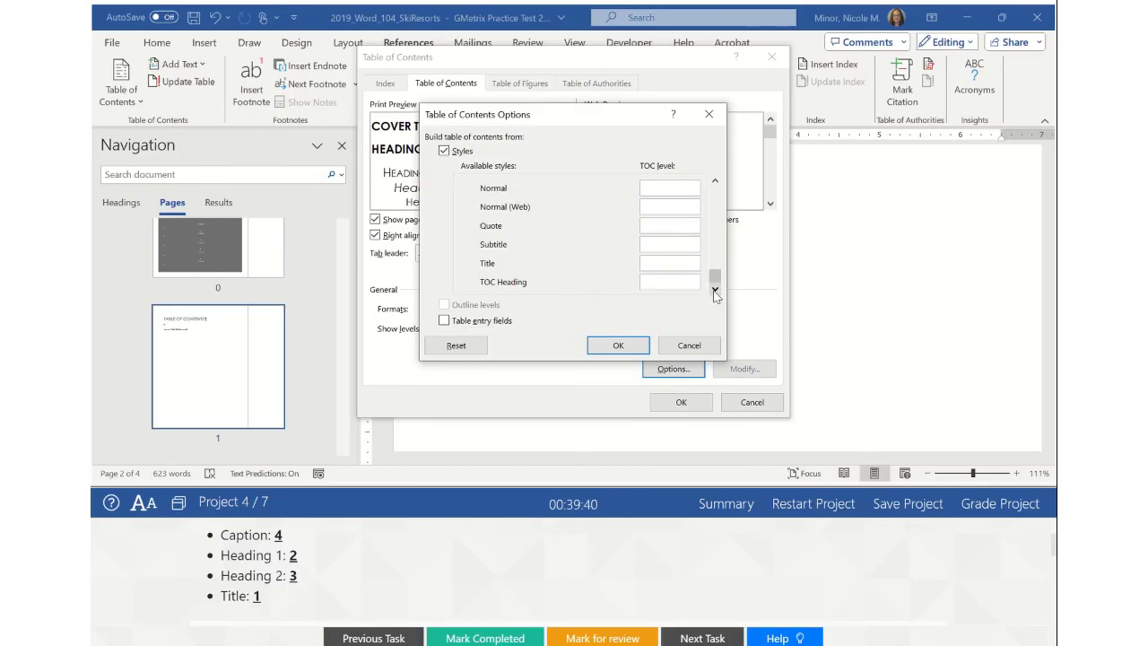
pyautogui.click(651, 262)
pyautogui.write('1')
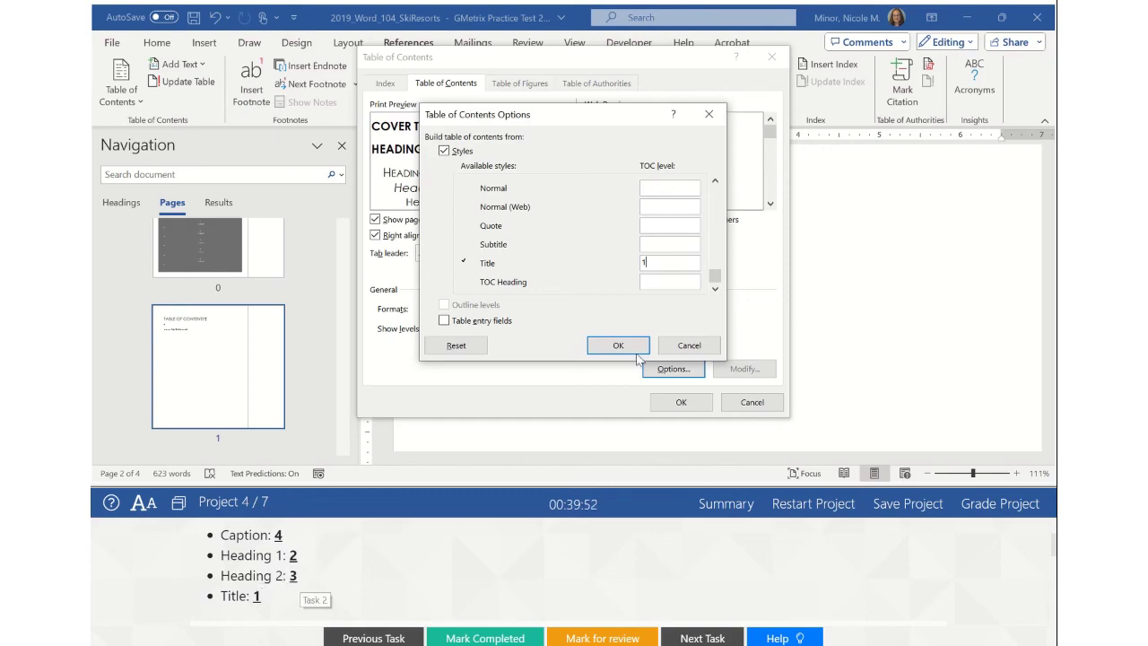
# - Review the TOC levels assigned to the styles, from Title back up through the headings to Caption
pyautogui.click(714, 181)
pyautogui.click(715, 184)
pyautogui.click(716, 184)
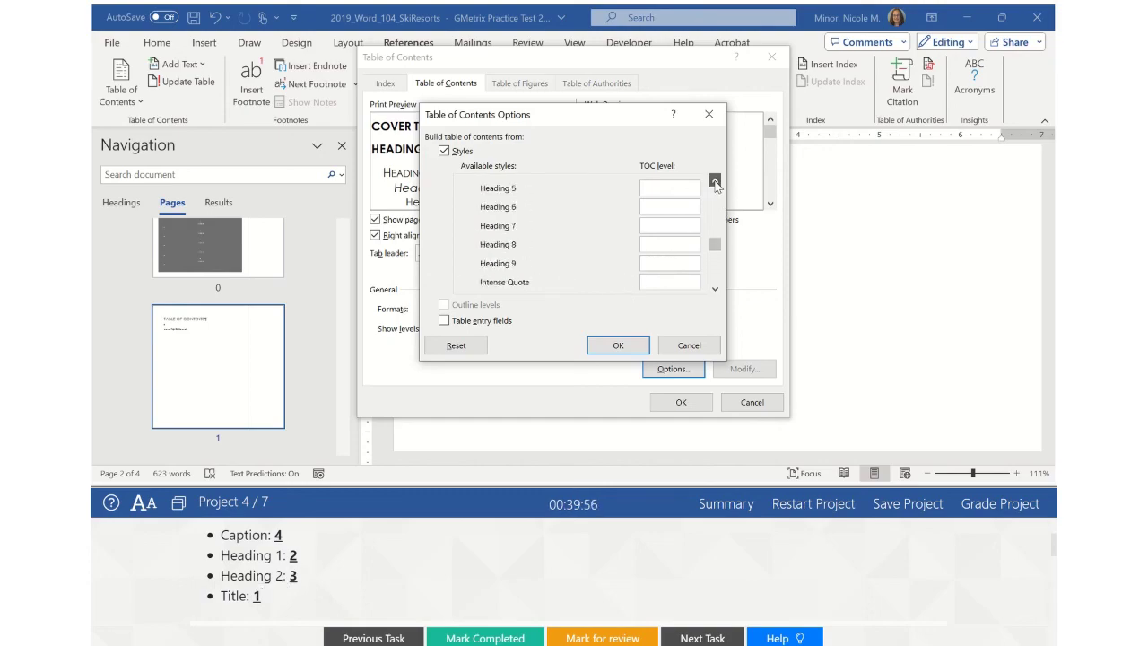
pyautogui.click(715, 183)
pyautogui.click(715, 183)
pyautogui.click(715, 184)
pyautogui.click(716, 184)
pyautogui.click(715, 184)
pyautogui.click(716, 184)
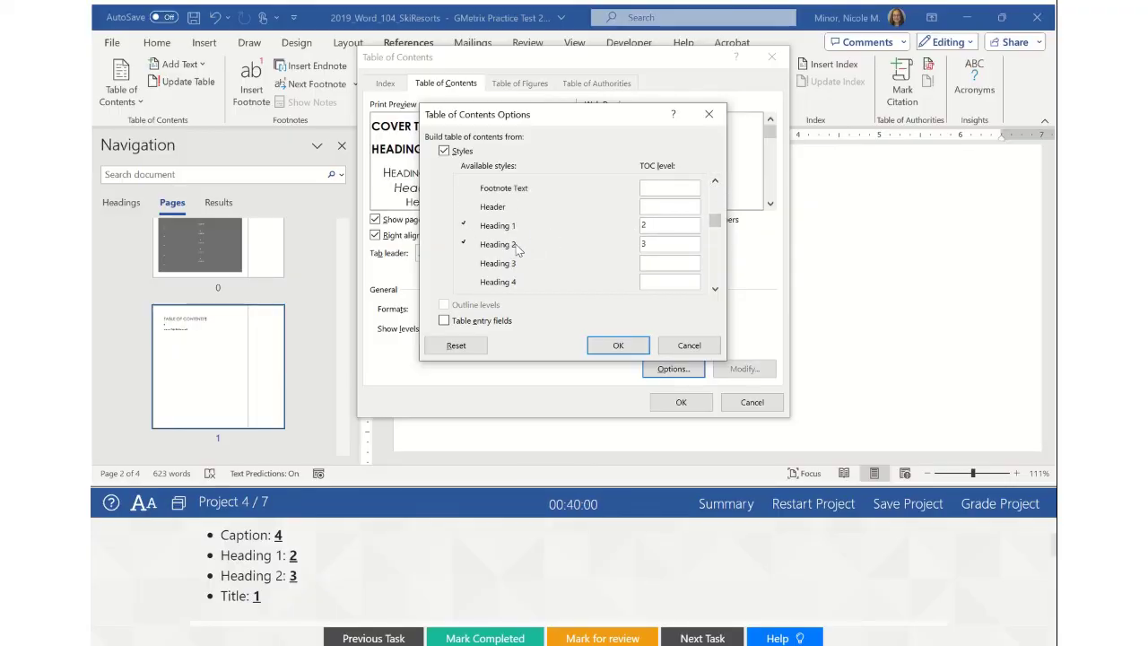
pyautogui.click(715, 183)
pyautogui.click(715, 184)
pyautogui.click(715, 184)
pyautogui.click(715, 183)
pyautogui.click(716, 184)
pyautogui.click(715, 184)
pyautogui.click(716, 183)
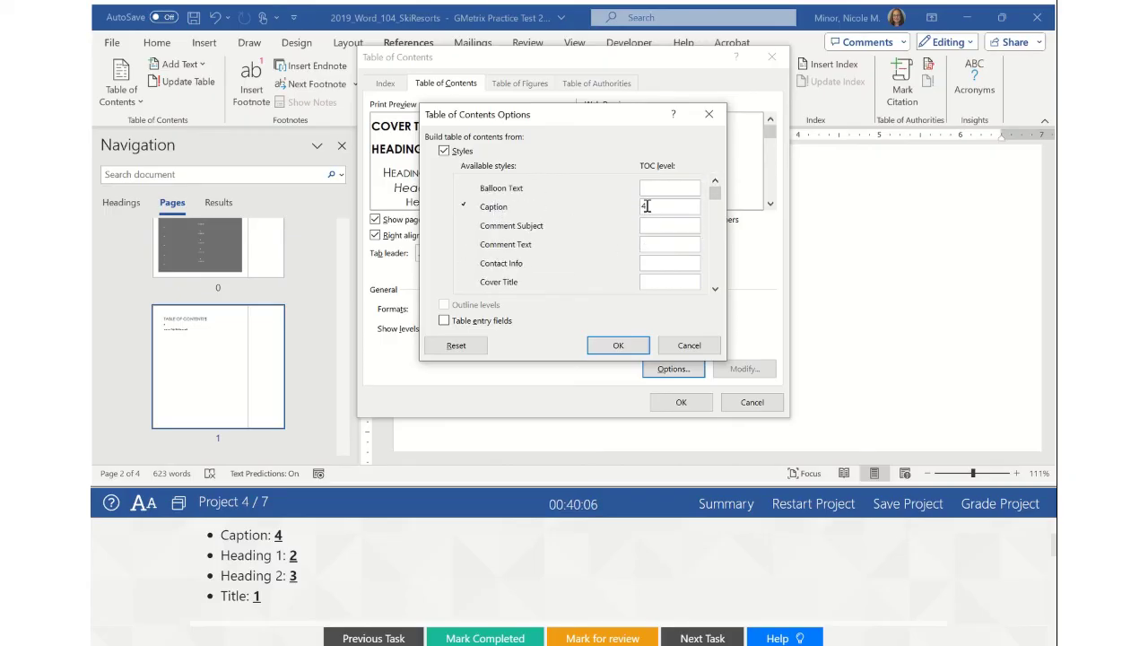
# - Accept the style level options and insert the custom table of contents below the TABLE OF CONTENTS heading
pyautogui.click(627, 346)
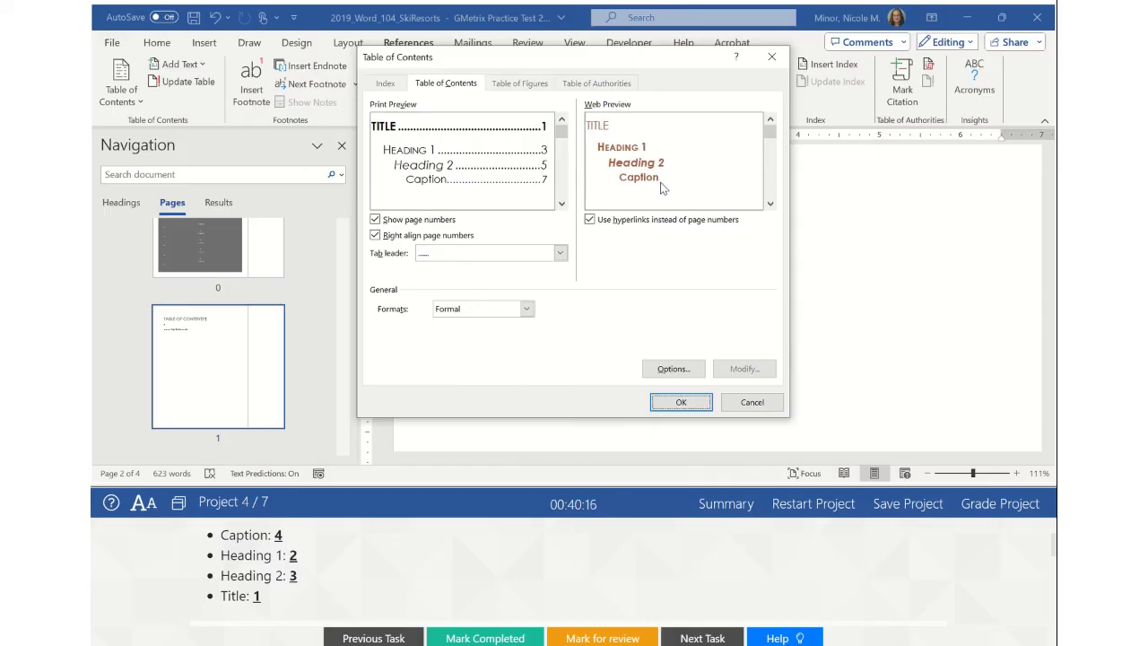
pyautogui.click(681, 401)
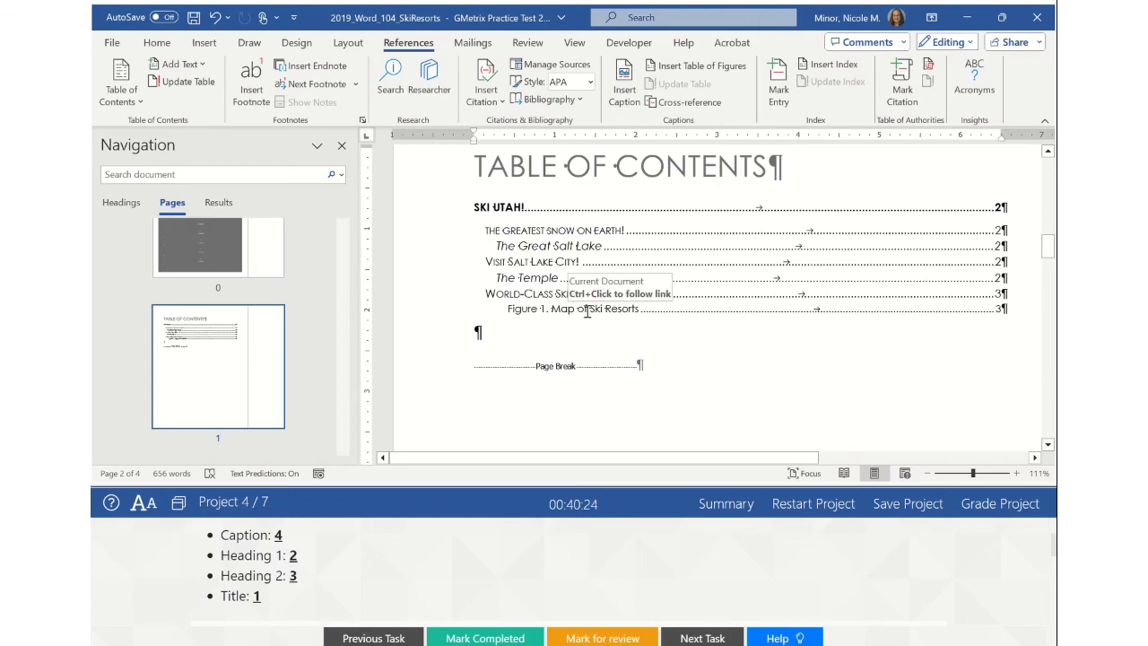
pyautogui.click(579, 261)
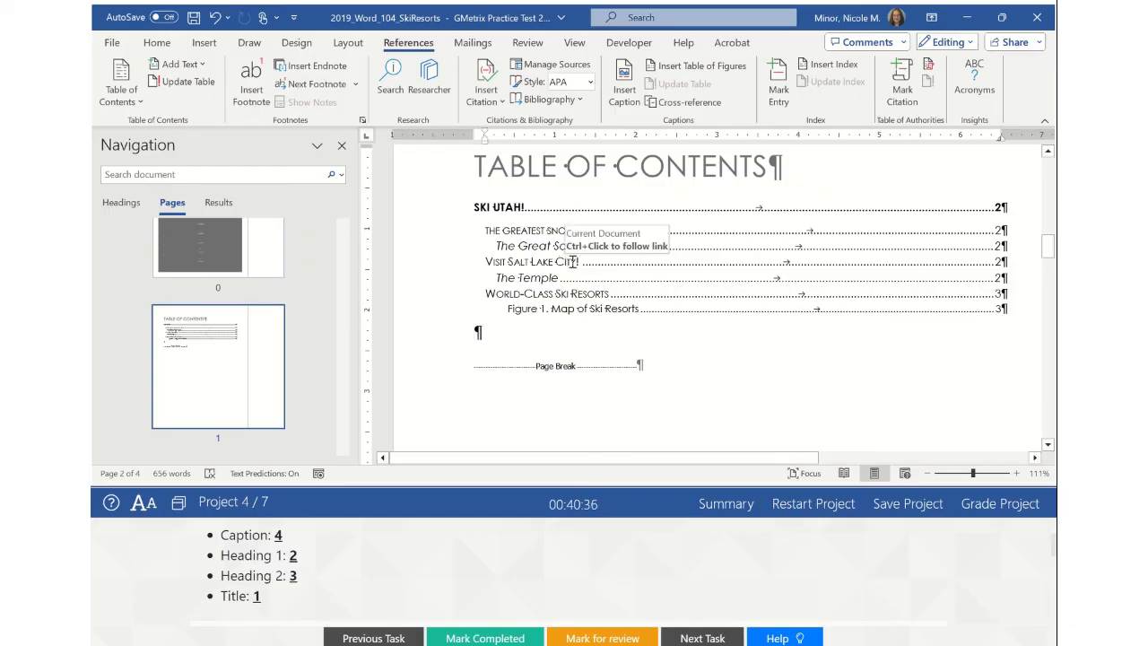
pyautogui.click(126, 101)
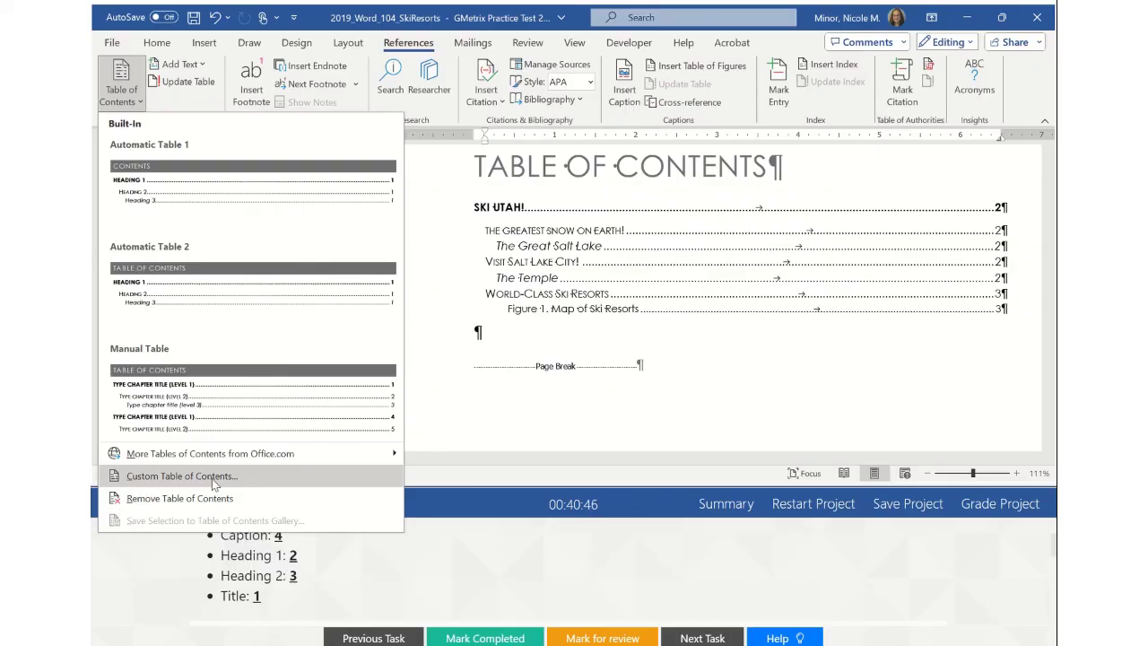
pyautogui.click(690, 396)
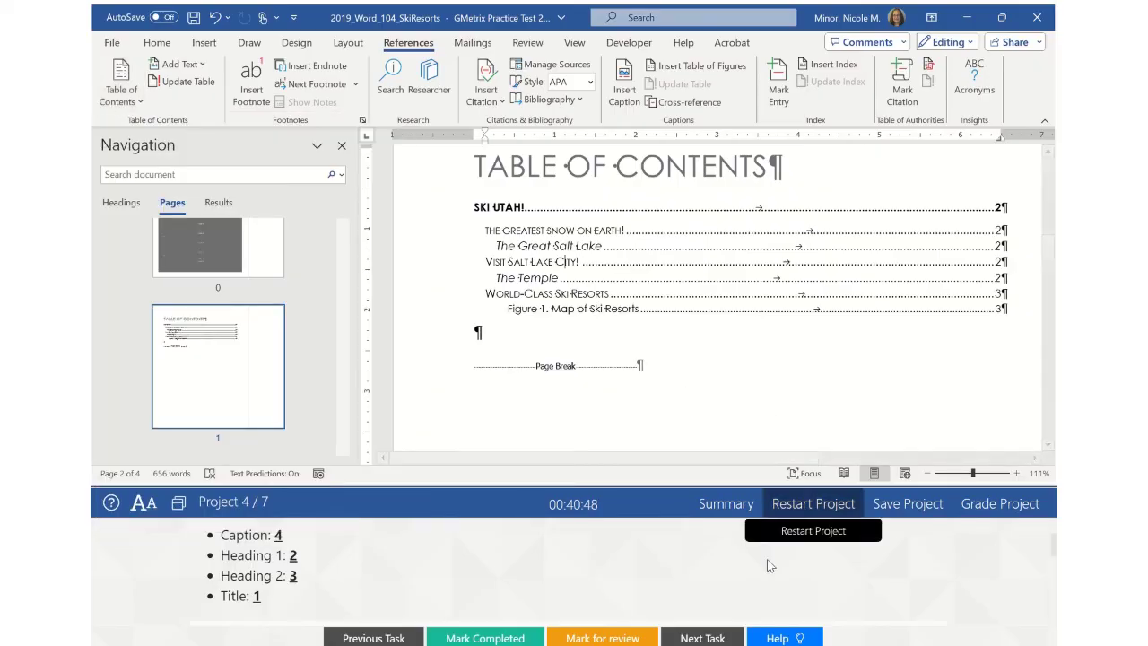
# - Mark Task 2 of the Ski Resorts project as completed
pyautogui.scroll(1, 732, 598)
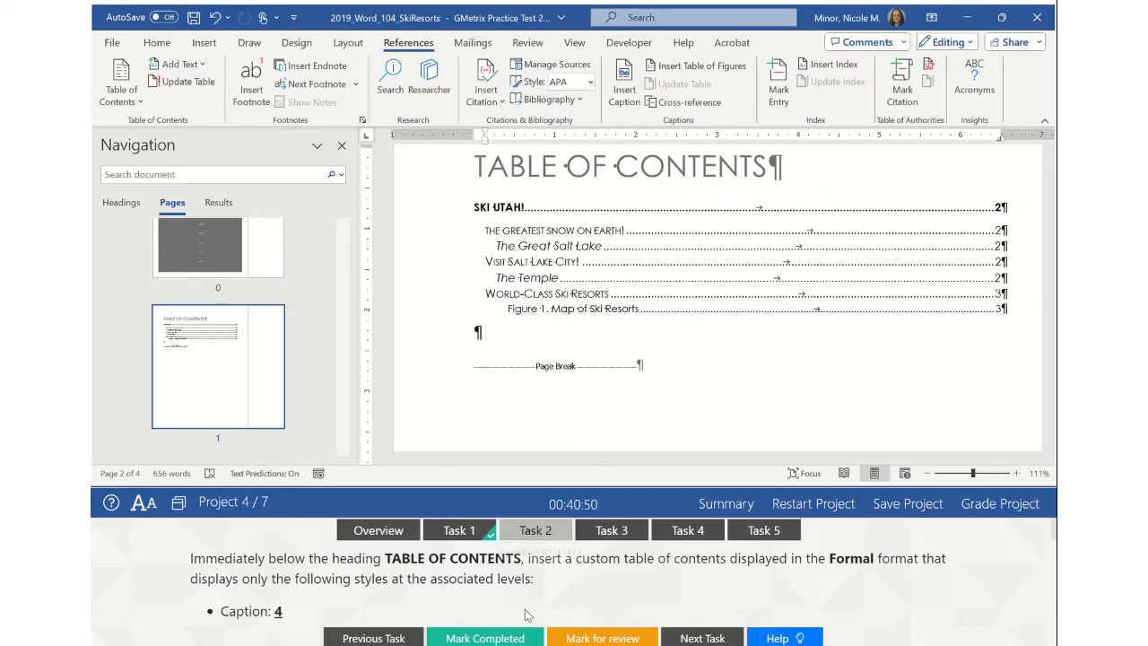
pyautogui.click(507, 639)
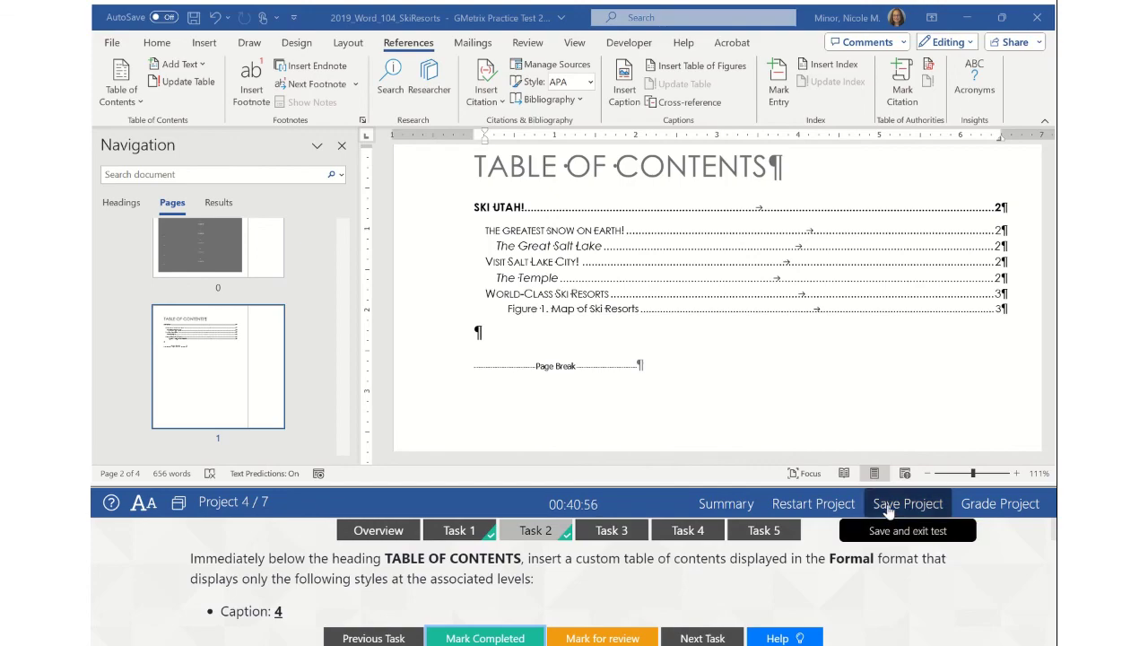
# - From the test summary, save the practice test to the cloud and exit it
pyautogui.click(734, 506)
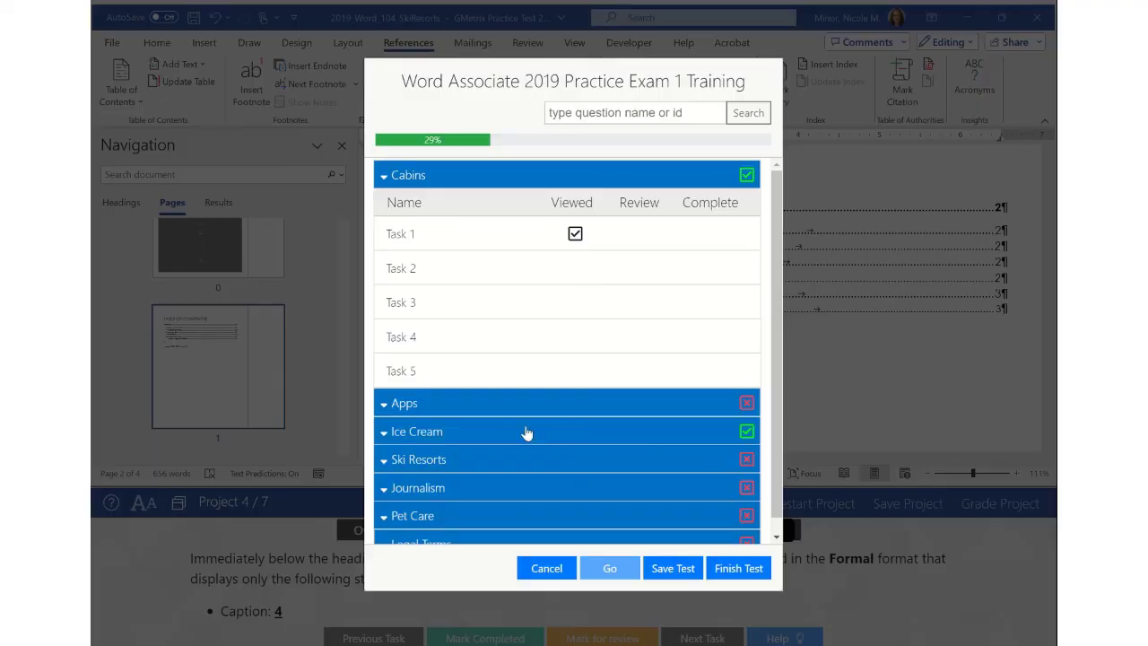
pyautogui.click(675, 571)
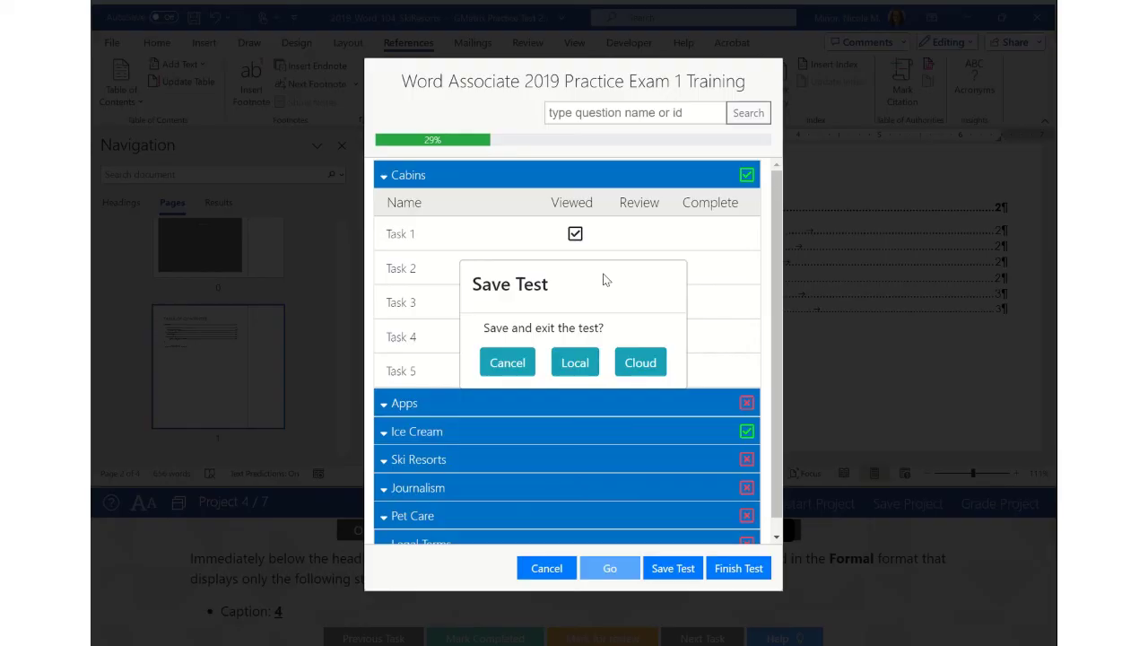
pyautogui.click(640, 363)
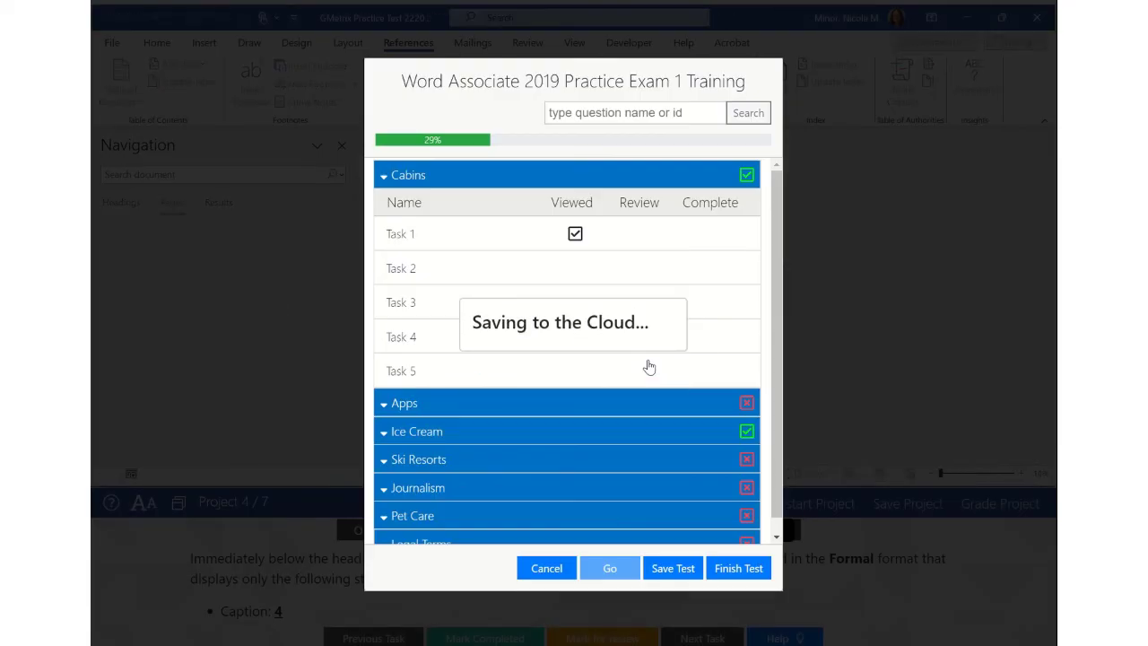